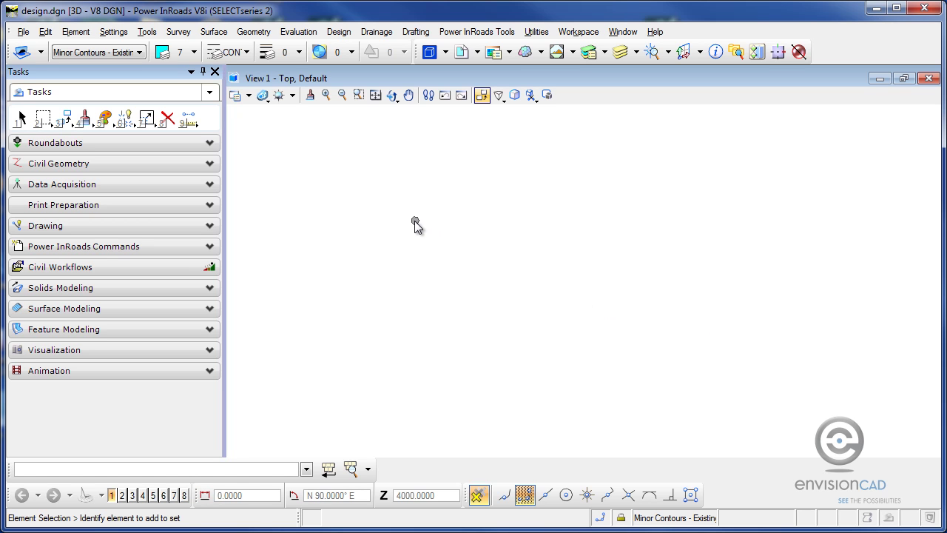
Display all horizontal alignments in the top view via Geometry > View Geometry
left_click(262, 40)
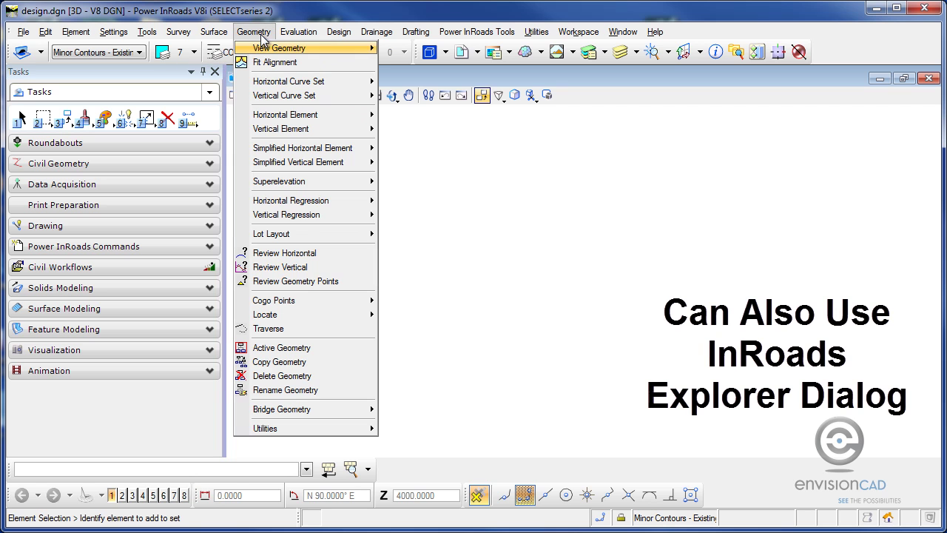
mouse_move(269, 48)
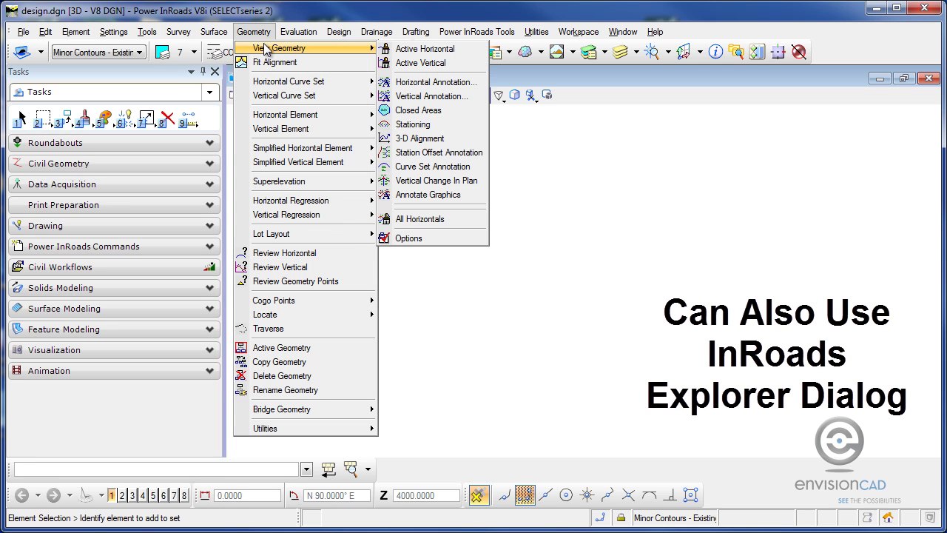
left_click(412, 220)
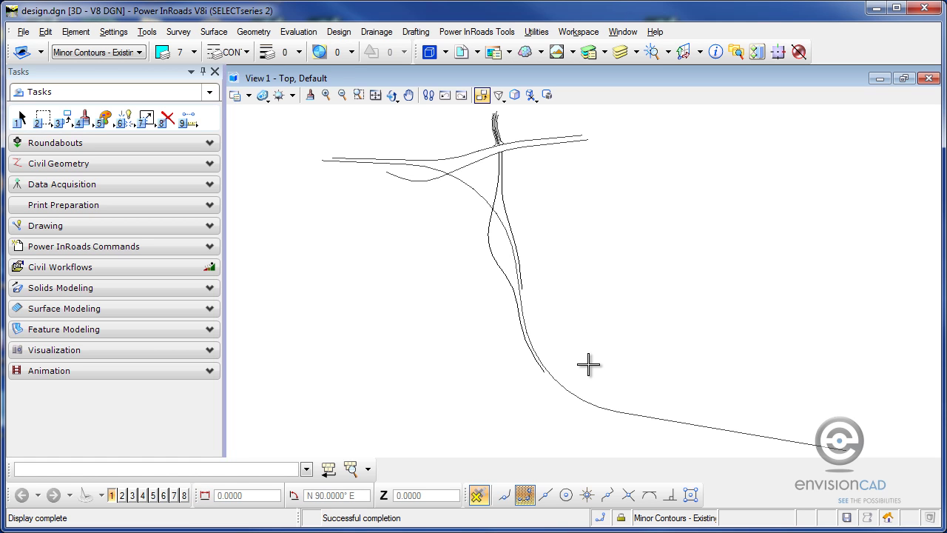
Expand the Civil Workflows task group and bring up the Geometry menu
left_click(99, 272)
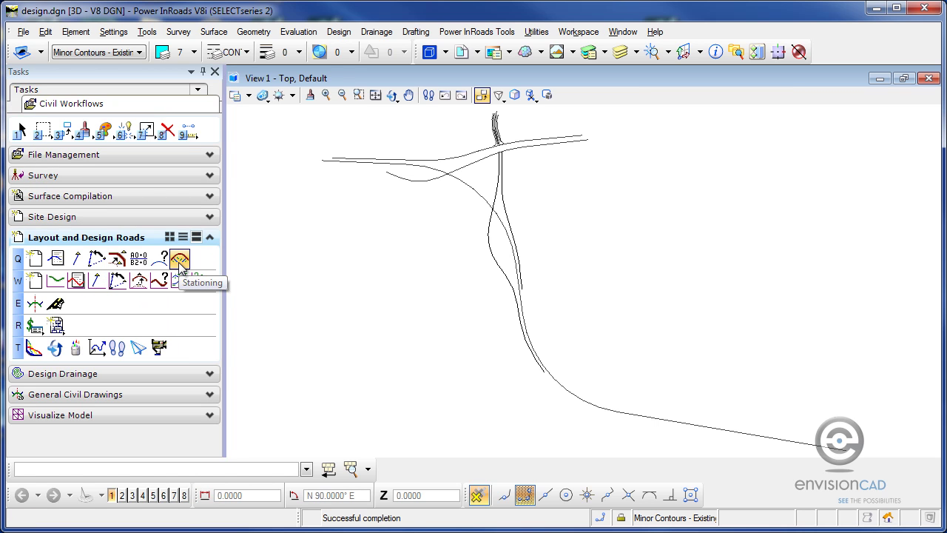
left_click(253, 34)
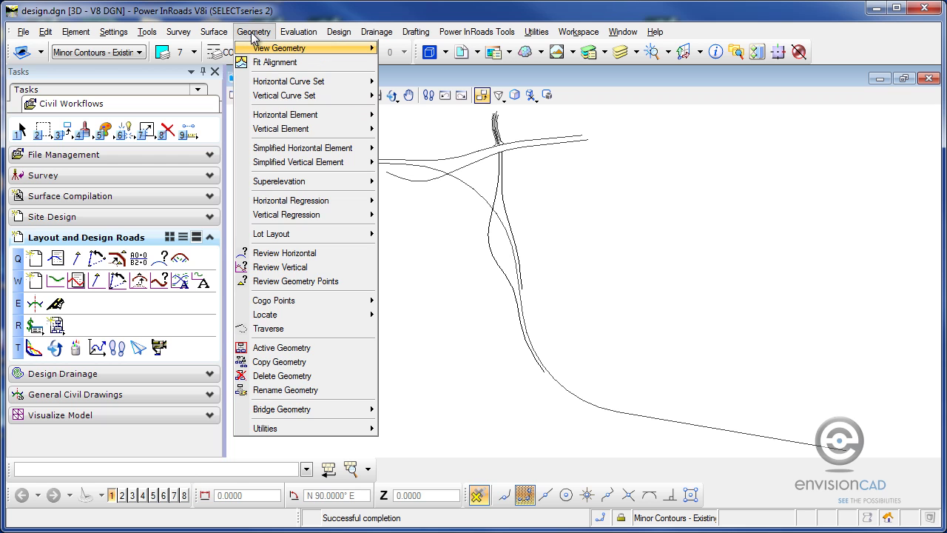
mouse_move(254, 49)
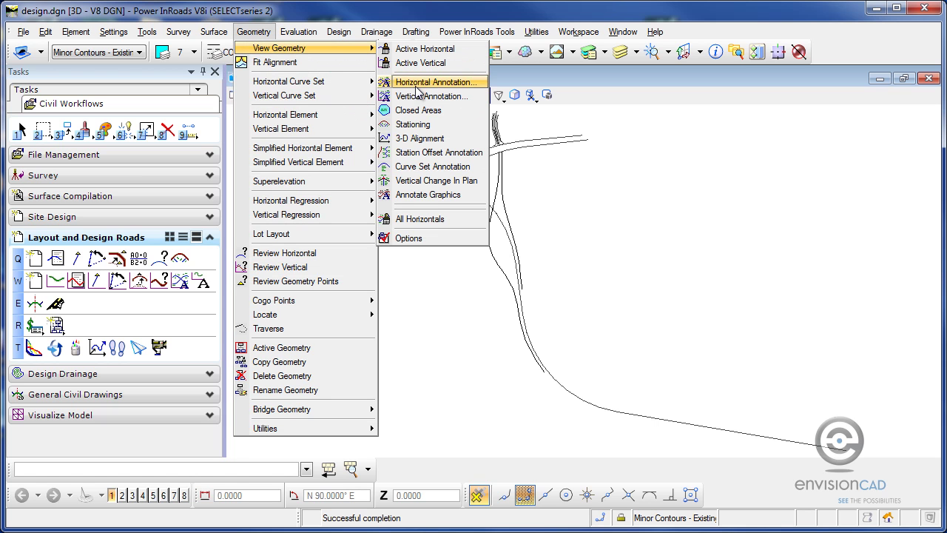
Select the ush18_151 alignment in View Stationing by picking it in the drawing
left_click(181, 261)
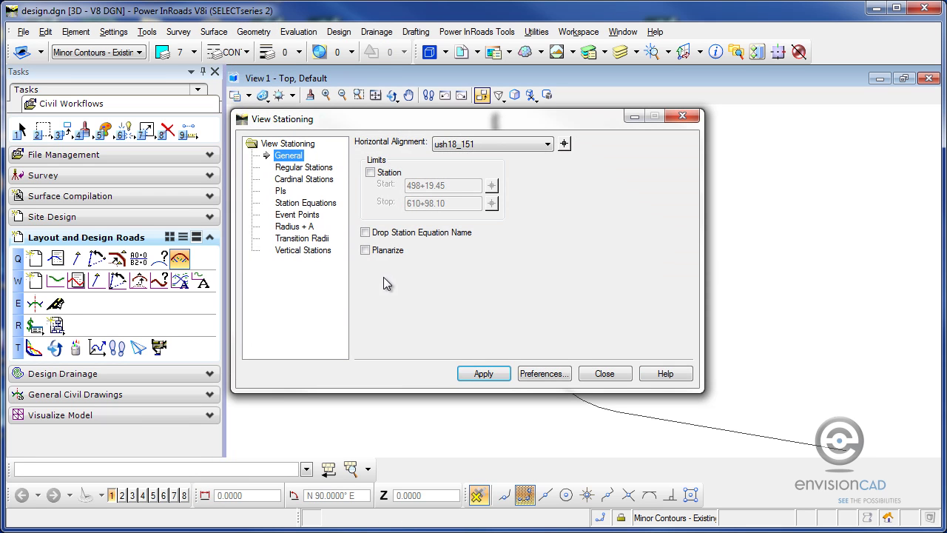
left_click_drag(334, 123, 355, 157)
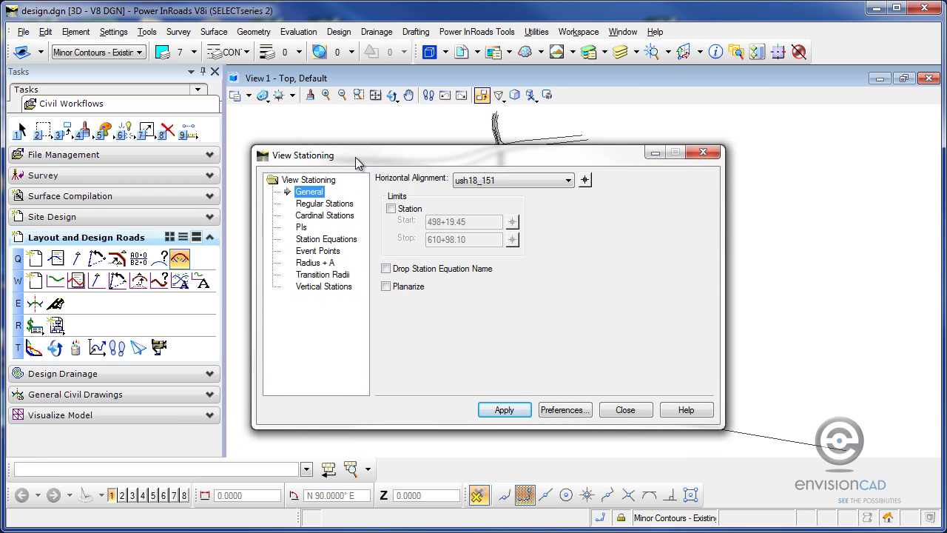
left_click(480, 185)
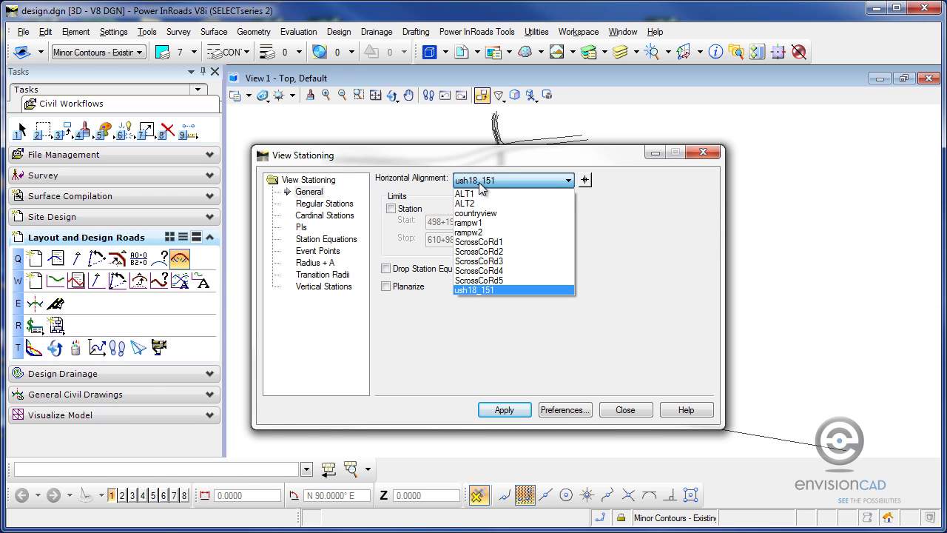
left_click(586, 182)
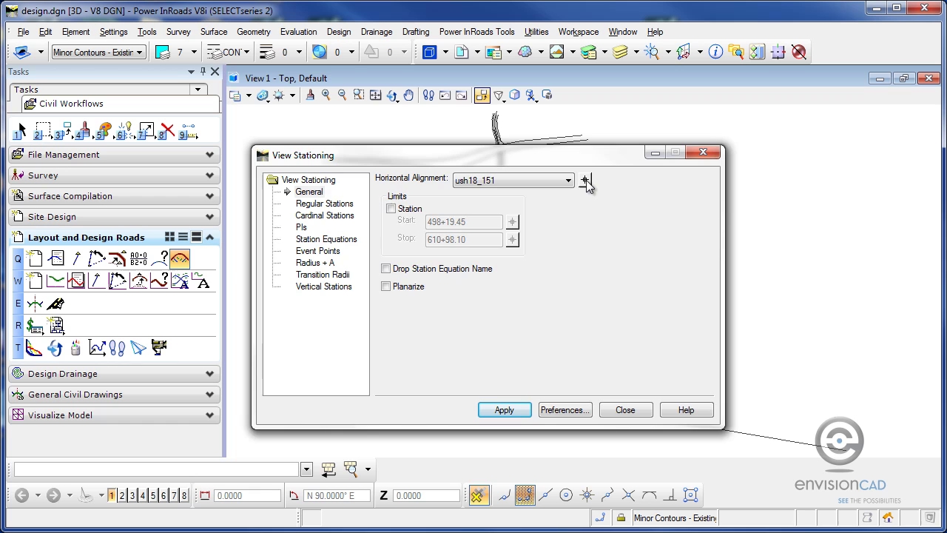
left_click(586, 182)
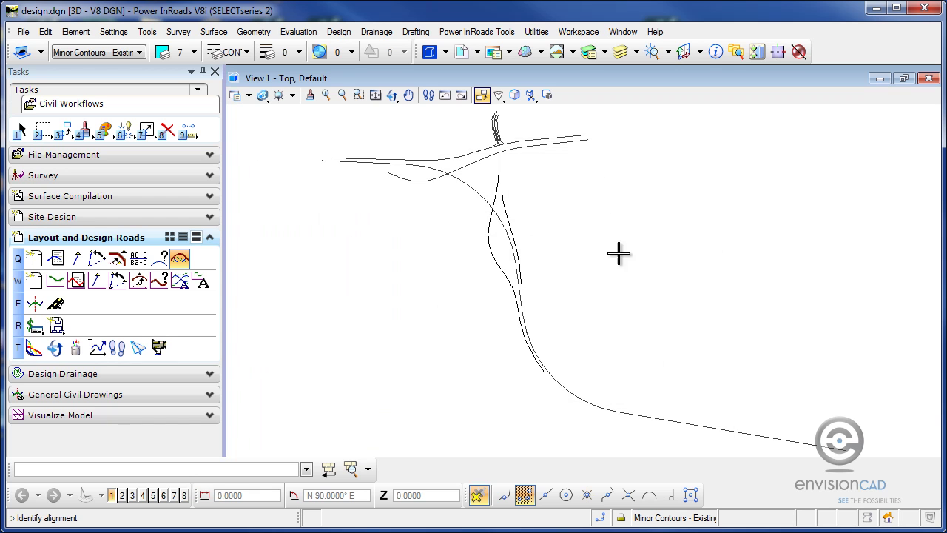
left_click(476, 190)
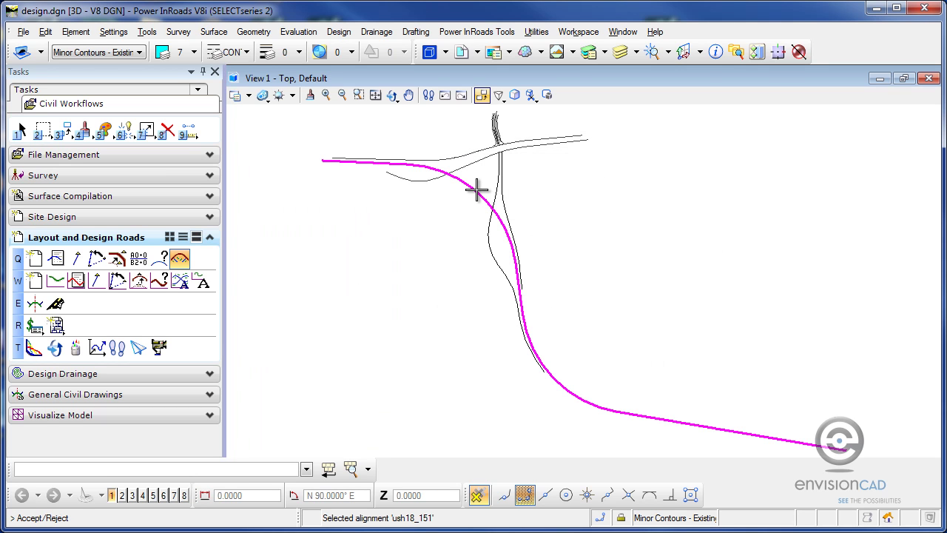
left_click(437, 231)
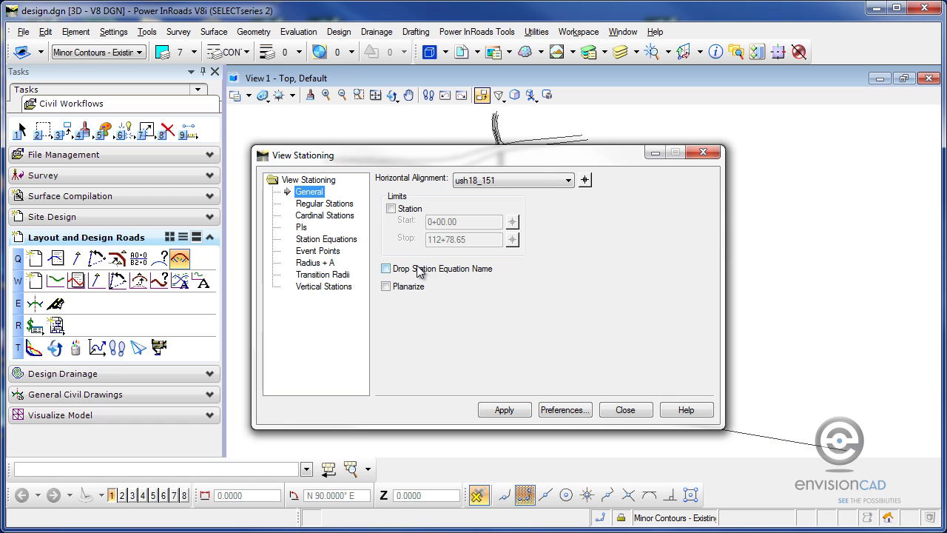
Load the Proposed-100 Ft Interval preference and draw the stationing along ush18_151
left_click(567, 410)
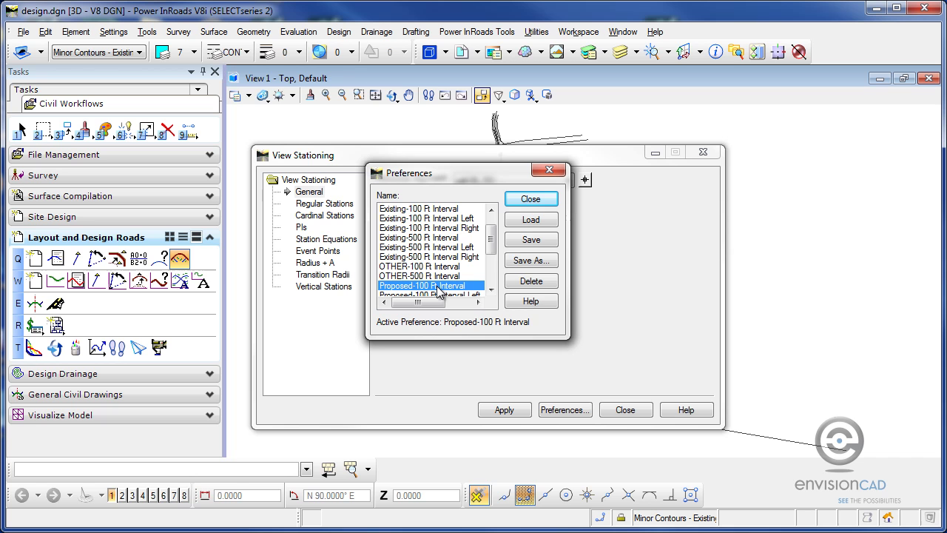
left_click(530, 219)
left_click(530, 199)
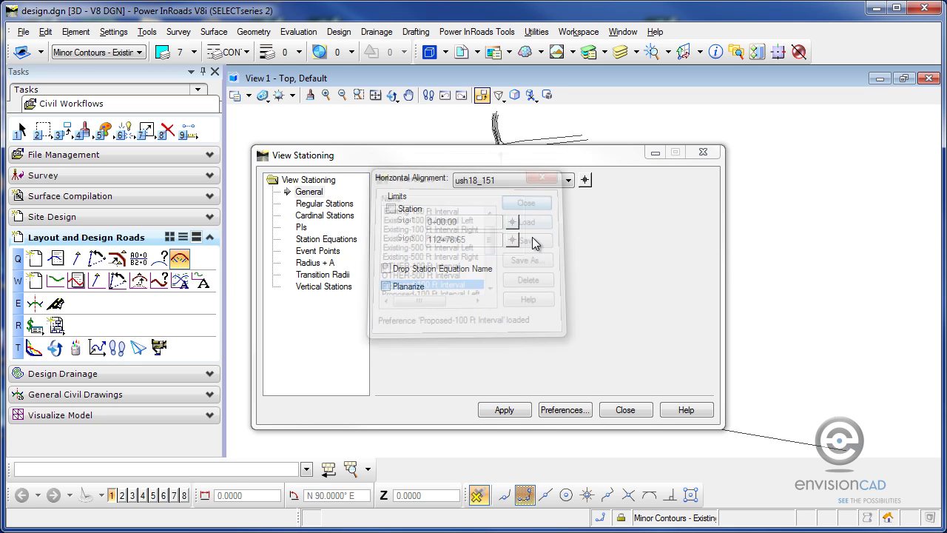
left_click(502, 410)
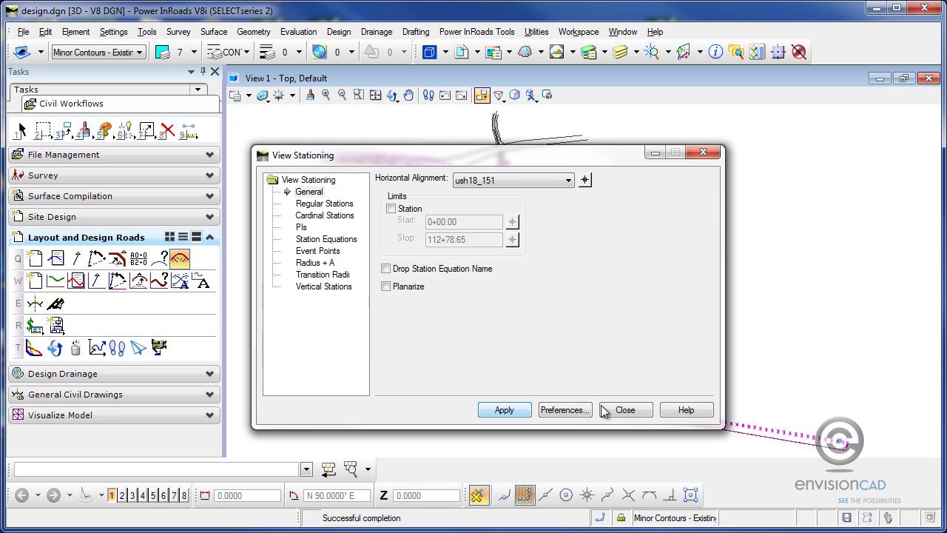
left_click(624, 410)
scroll(451, 176, "up", 3)
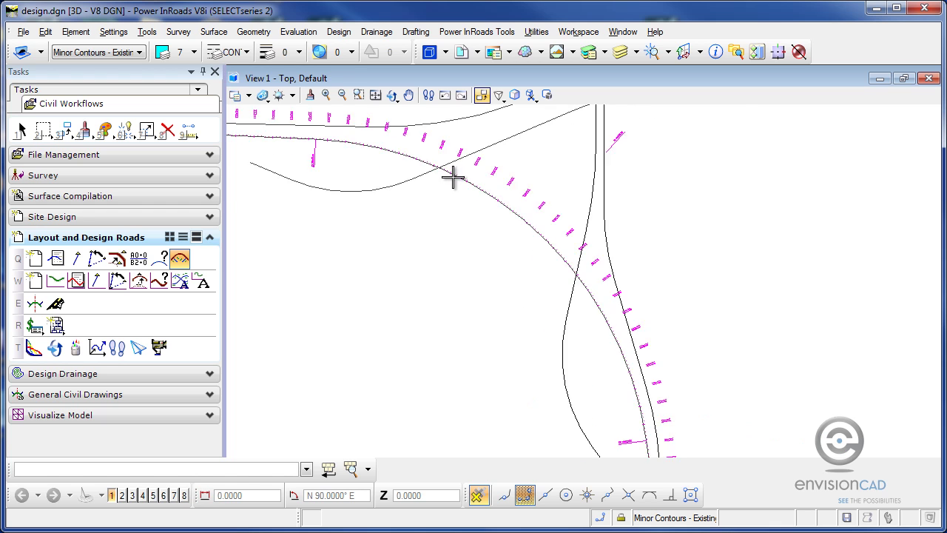
scroll(452, 176, "up", 2)
scroll(535, 196, "down", 1)
middle_click_drag(535, 197, 653, 295)
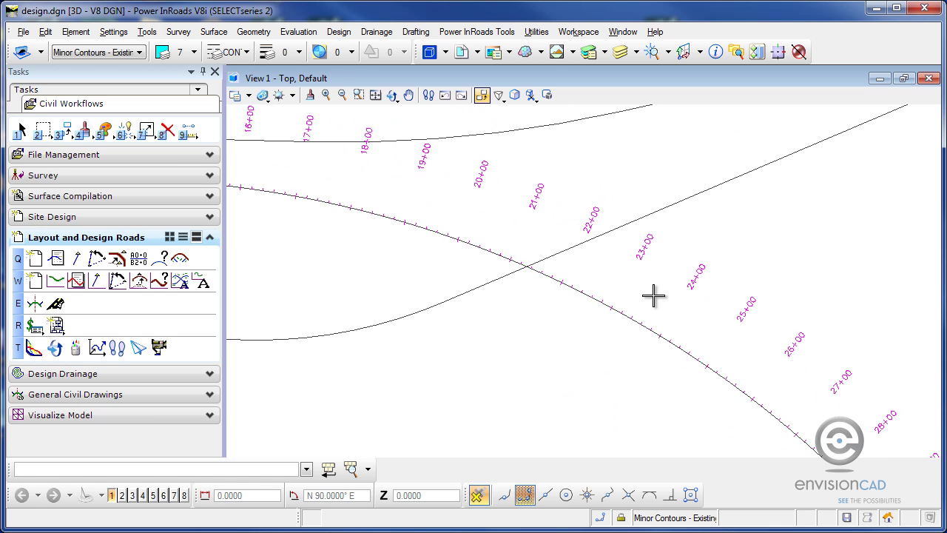
middle_click_drag(449, 195, 732, 266)
middle_click_drag(353, 232, 621, 239)
middle_click_drag(235, 222, 499, 239)
scroll(368, 263, "up", 2)
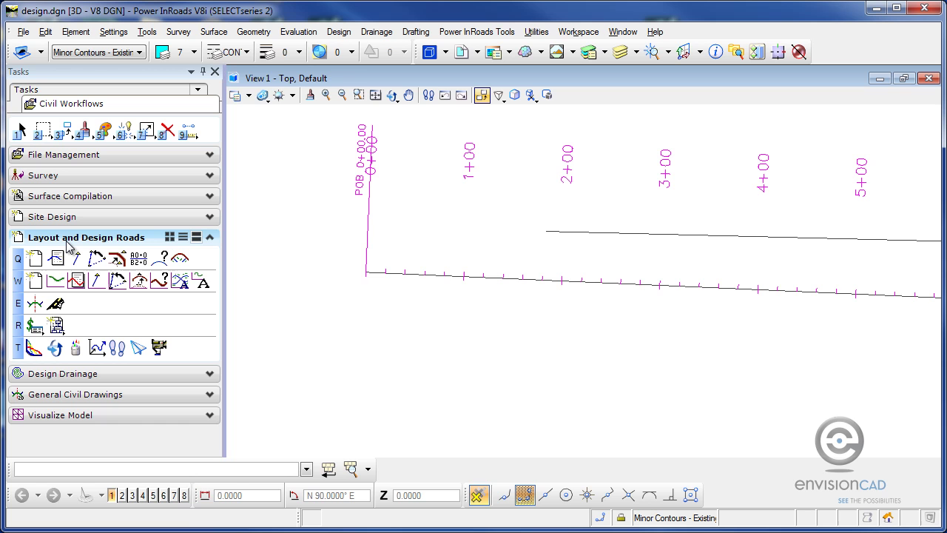
Set ush18_151's starting station to 489+19.45, keeping Maintain Station Difference, and apply
left_click(138, 259)
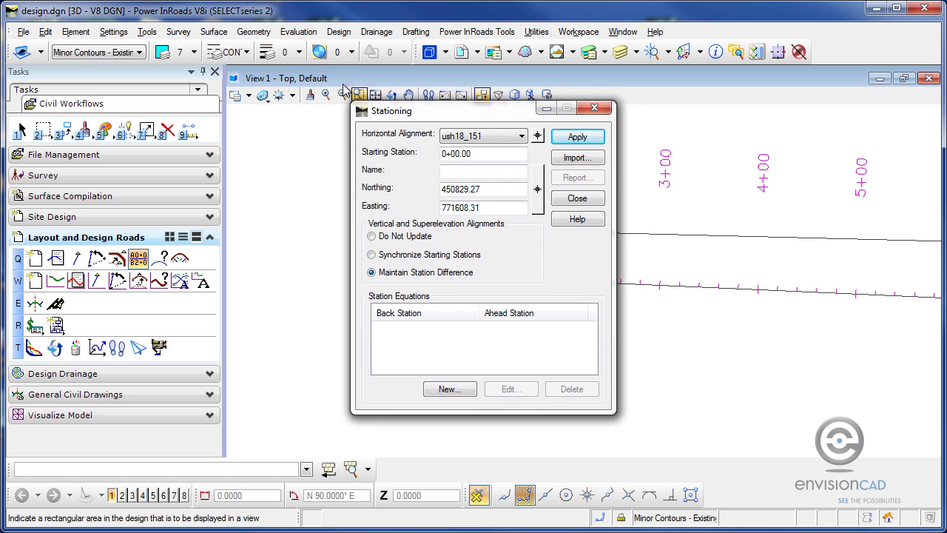
left_click(244, 34)
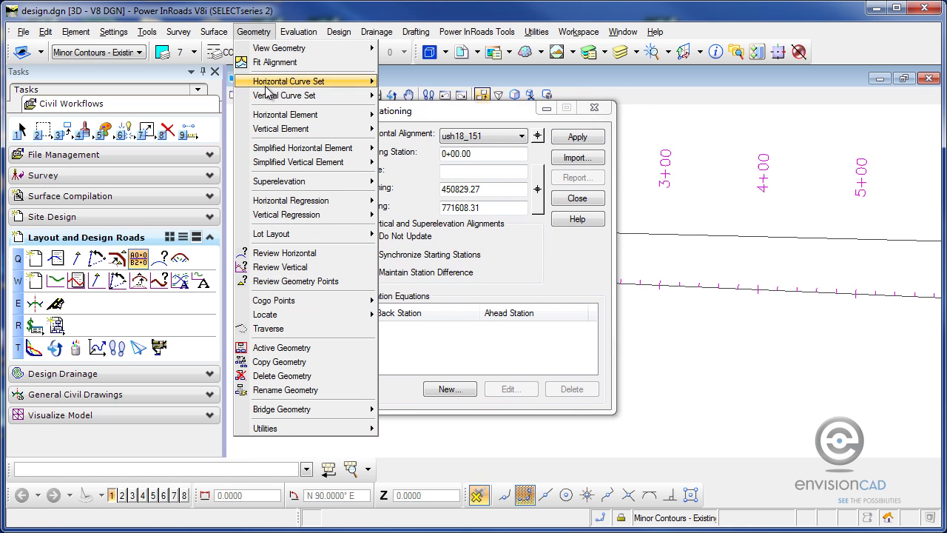
mouse_move(272, 83)
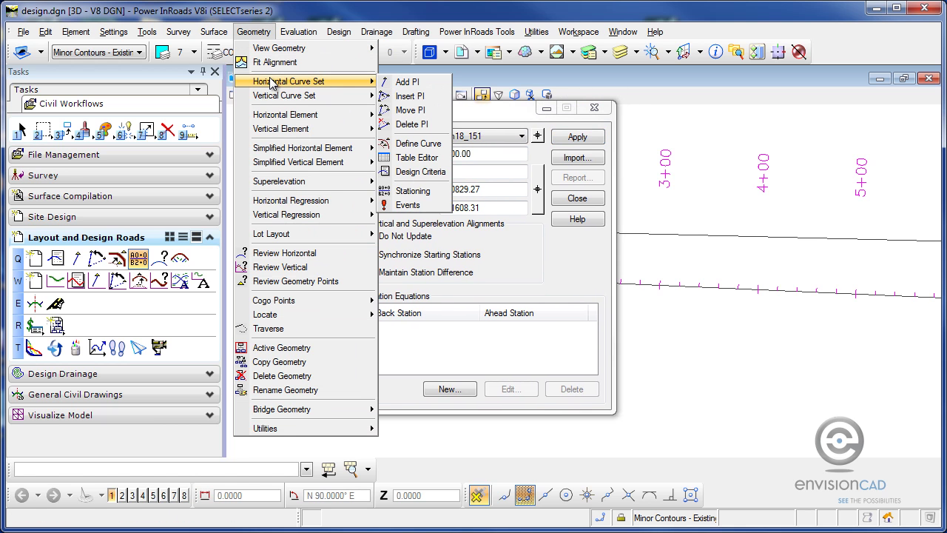
left_click(412, 191)
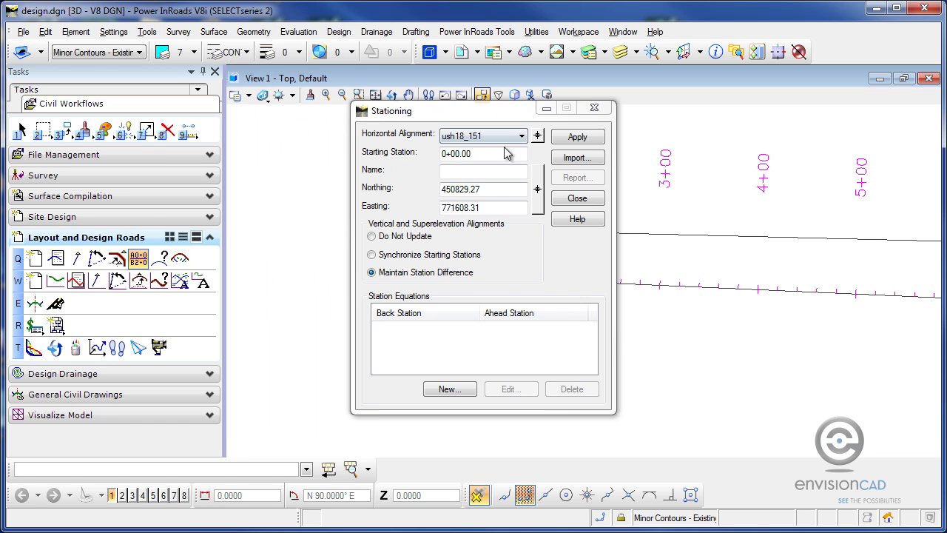
left_click_drag(387, 99, 522, 113)
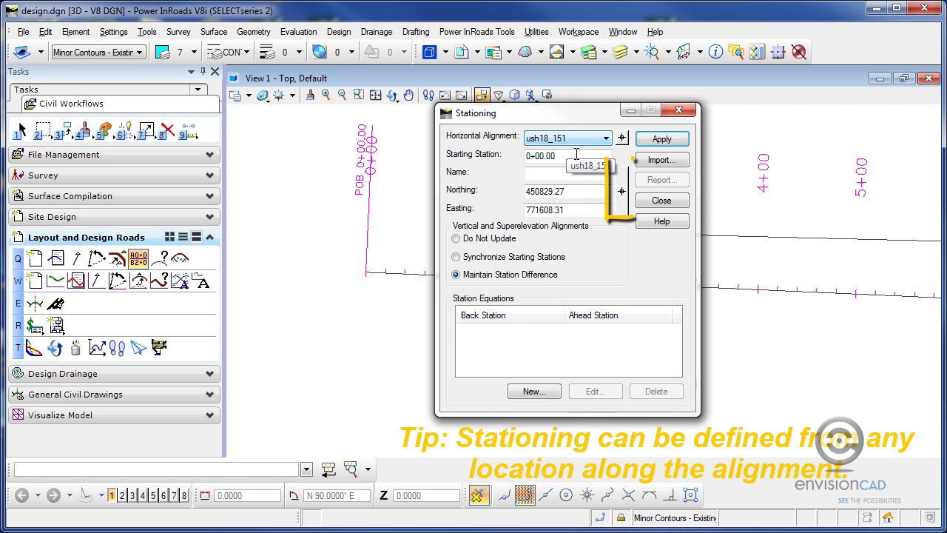
left_click_drag(566, 155, 477, 163)
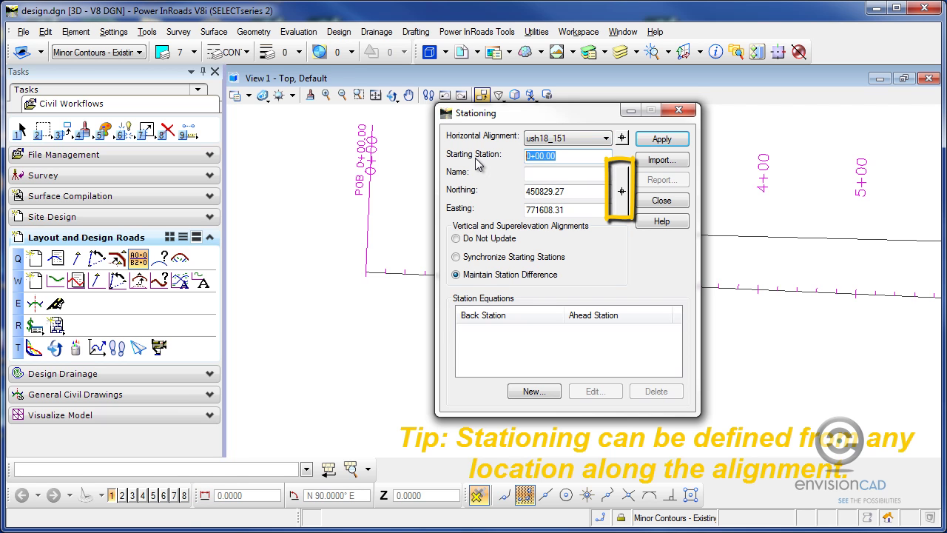
type("489+19.45")
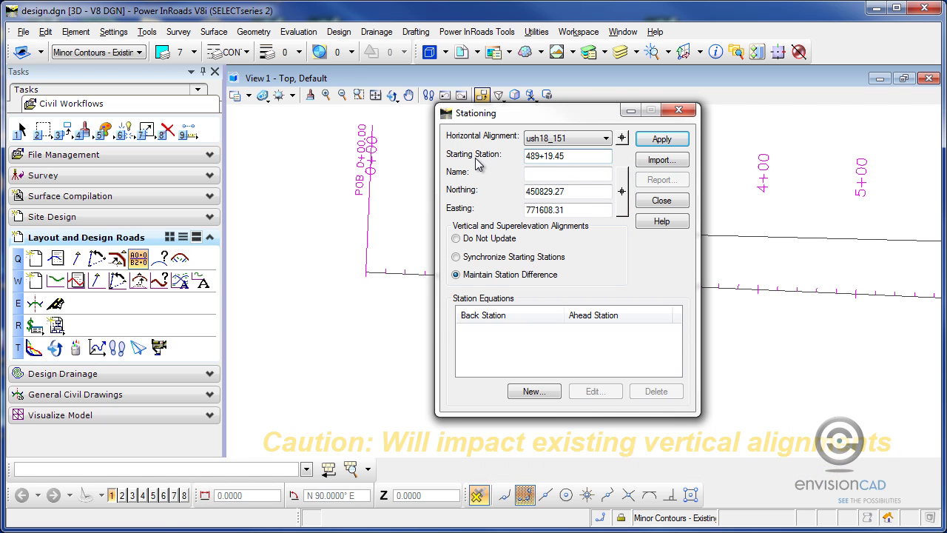
key("Tab")
left_click(661, 139)
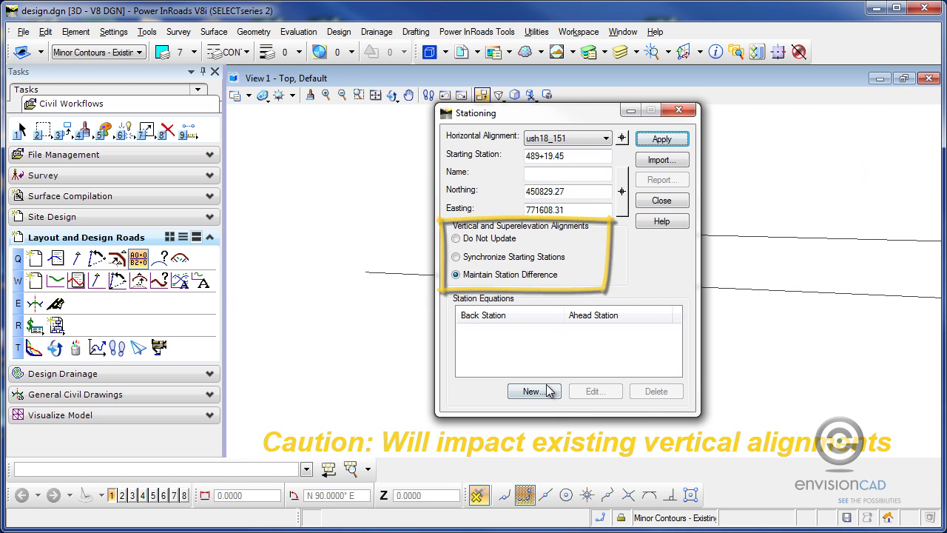
Redraw ush18_151's station labels so they start at POB 489+19.45
left_click(663, 199)
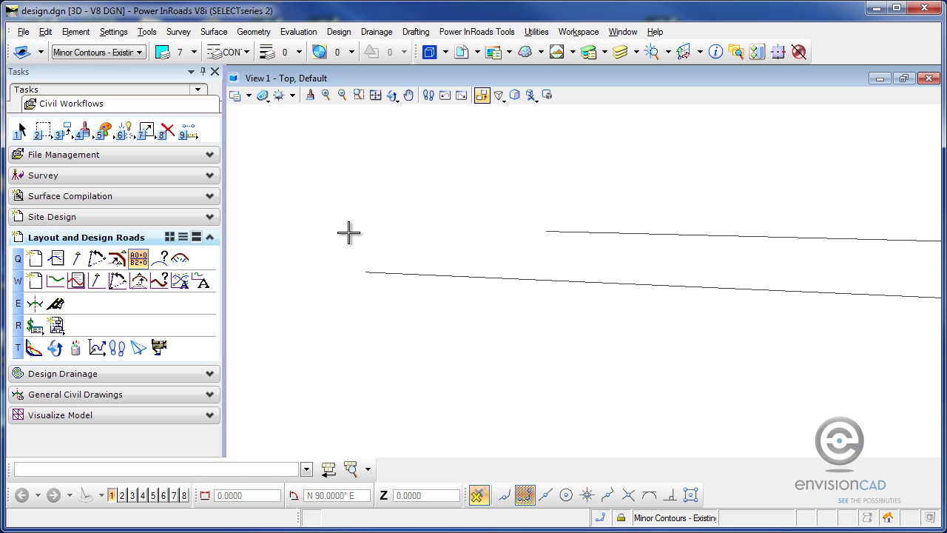
left_click(179, 260)
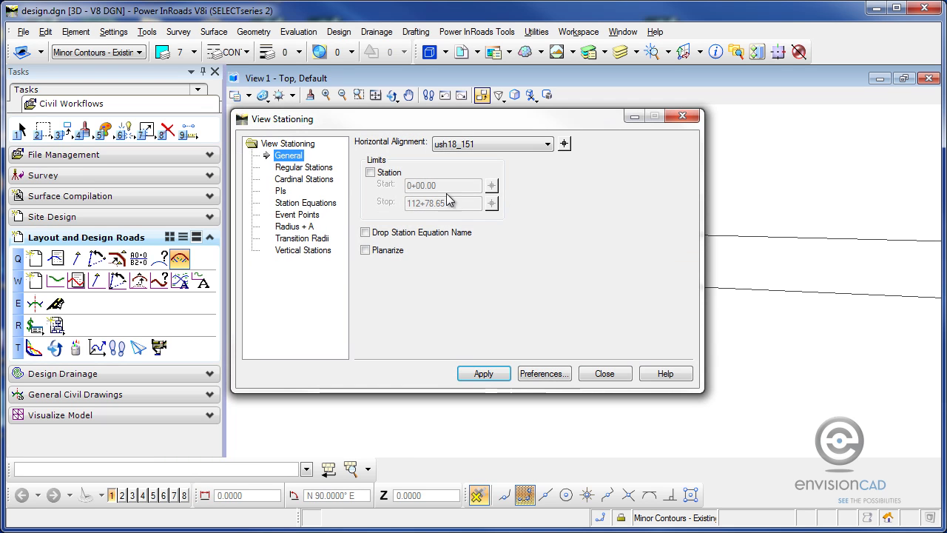
left_click(479, 373)
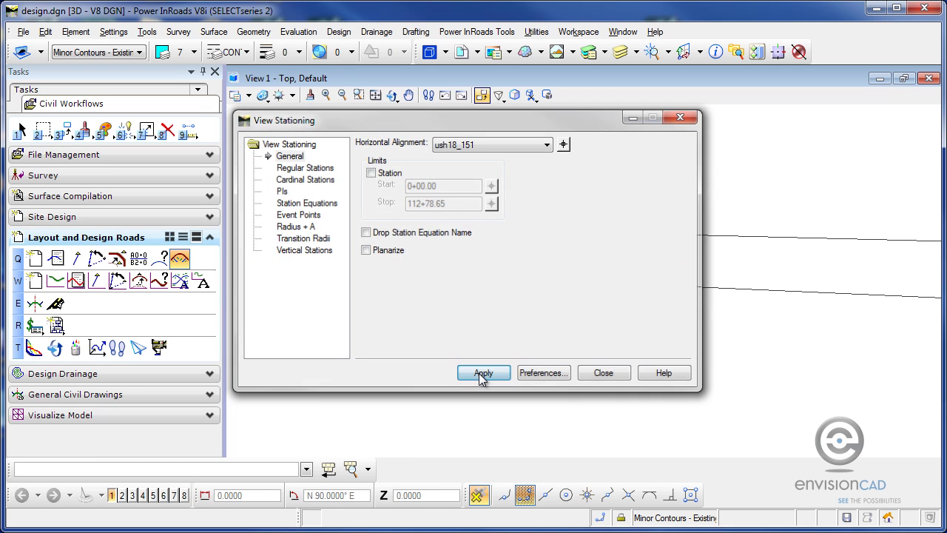
left_click(613, 378)
Pan and zoom out to see the whole interchange
middle_click_drag(534, 311, 539, 370)
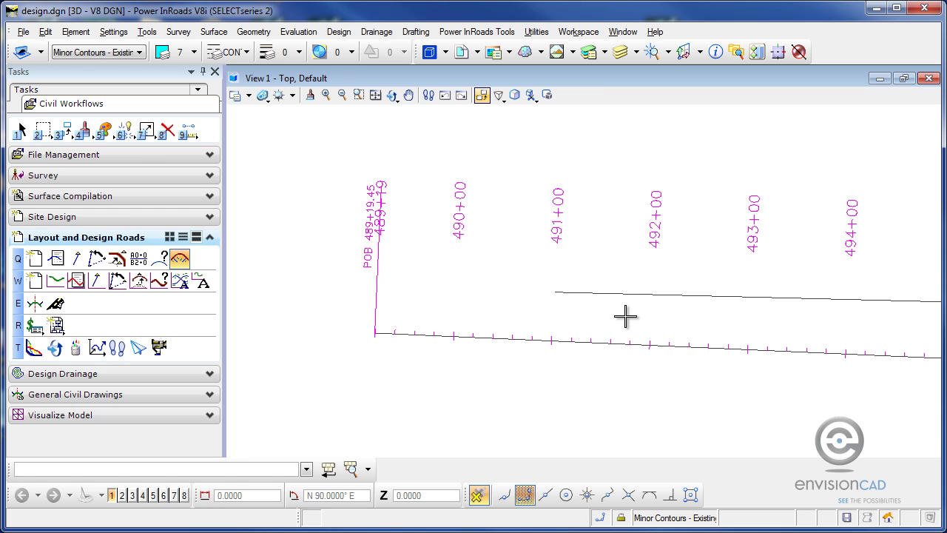
scroll(623, 317, "down", 3)
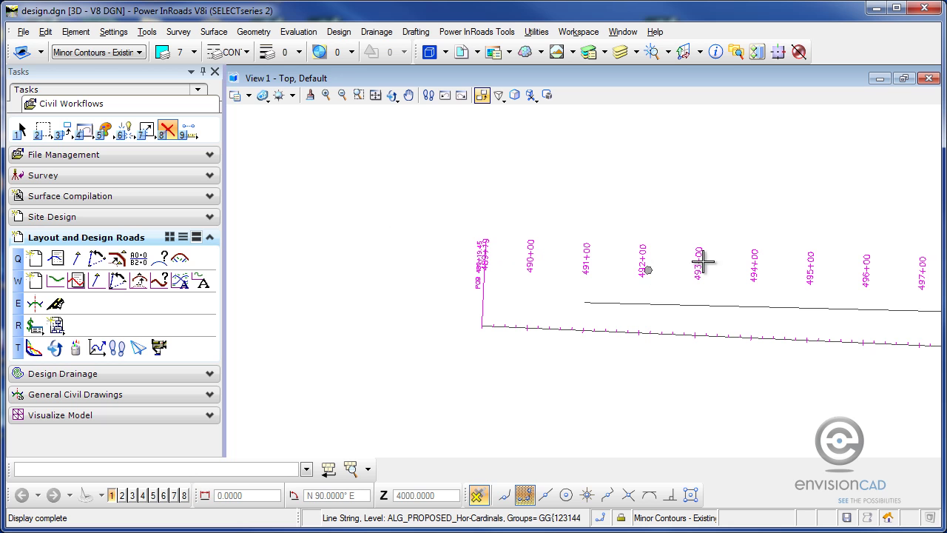
scroll(851, 226, "down", 2)
middle_click_drag(863, 230, 476, 262)
scroll(620, 236, "down", 3)
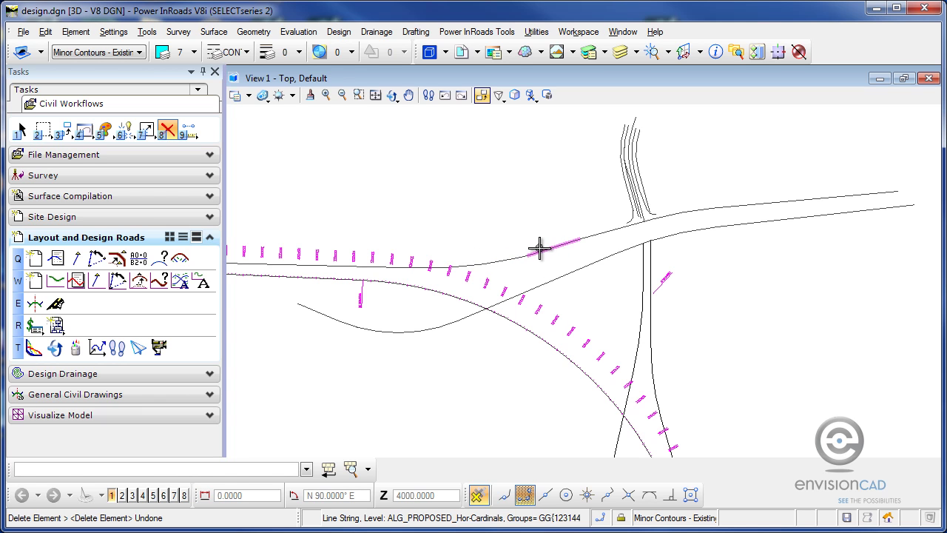
Pick the rampw2 alignment, starting at 80+89.40, in the Stationing settings
left_click(138, 259)
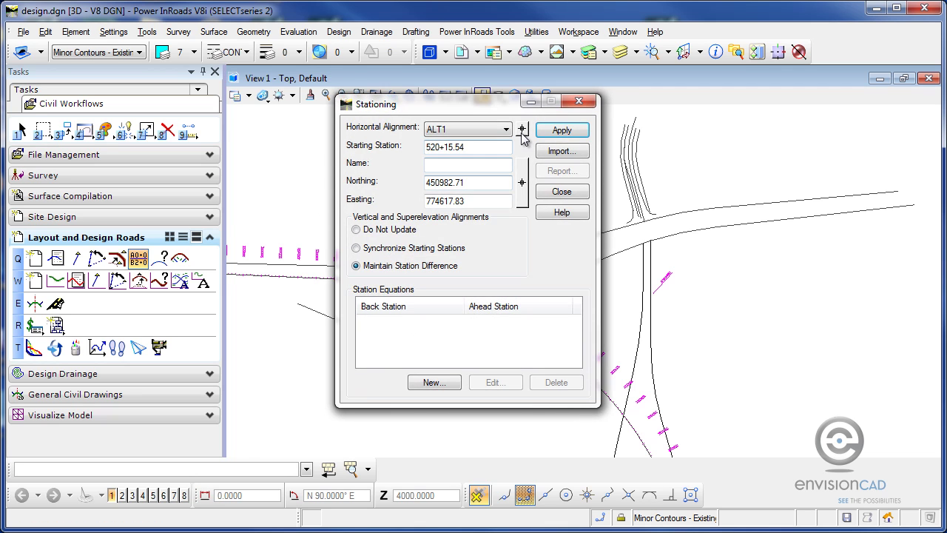
left_click(522, 130)
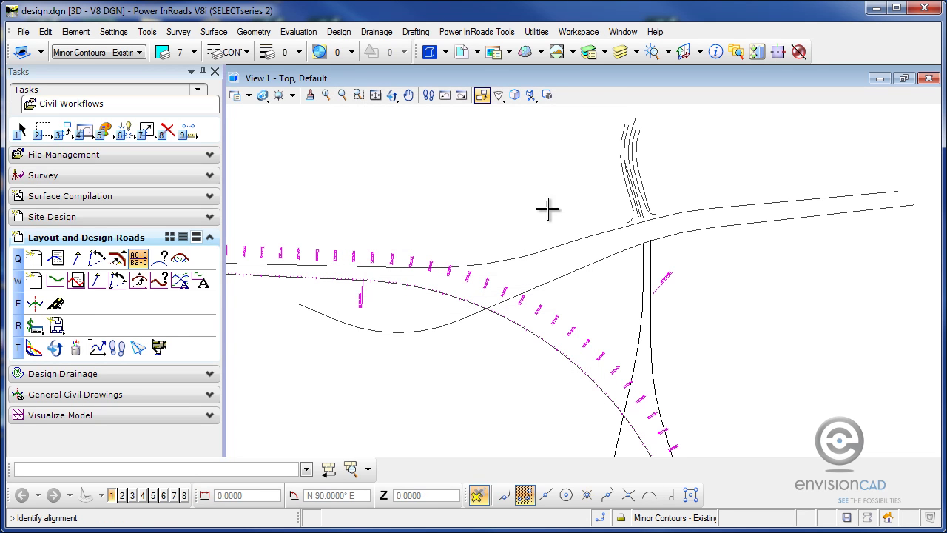
left_click(543, 252)
left_click(544, 252)
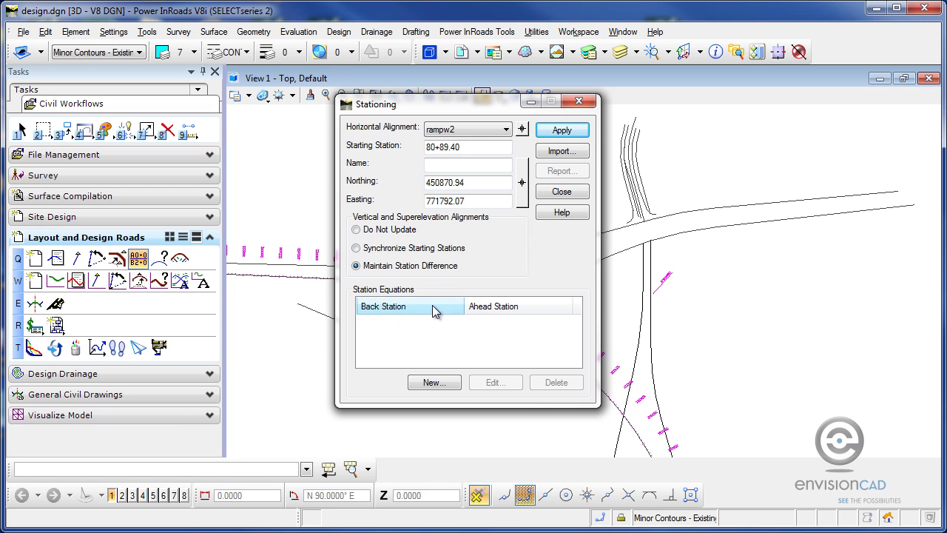
Start a new rampw2 station equation with back station 109+12.15, snapped at the side-road junction
left_click(435, 383)
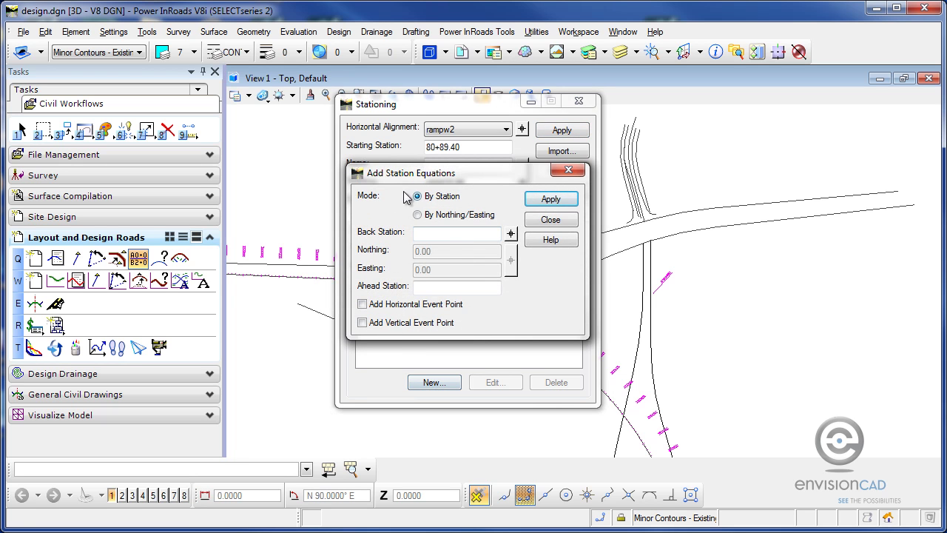
mouse_move(407, 172)
left_mouse_down()
mouse_move(501, 155)
mouse_move(415, 157)
left_mouse_up()
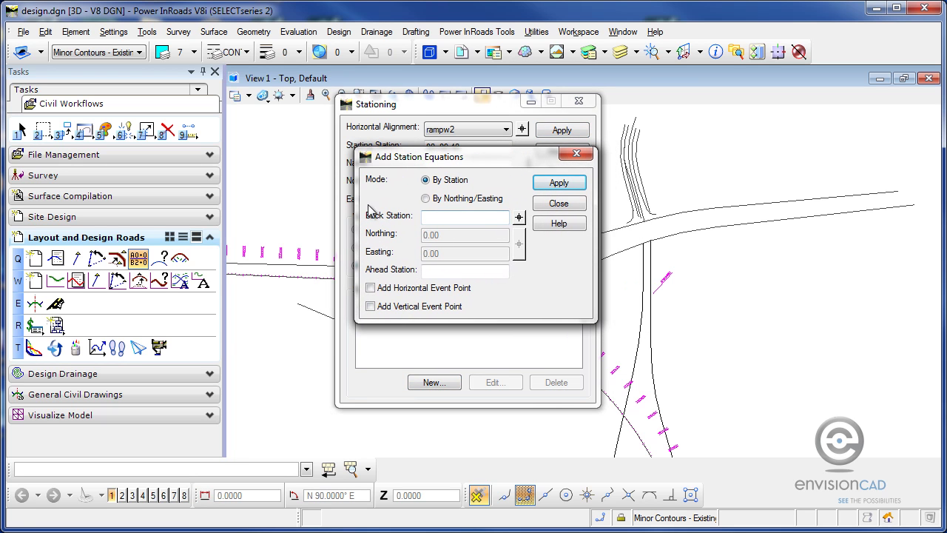
left_click(518, 217)
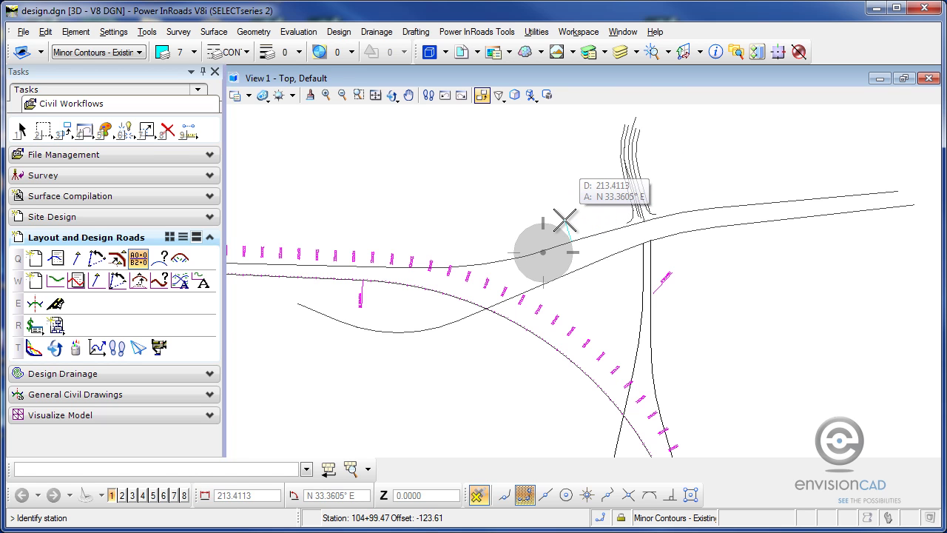
scroll(644, 214, "up", 5)
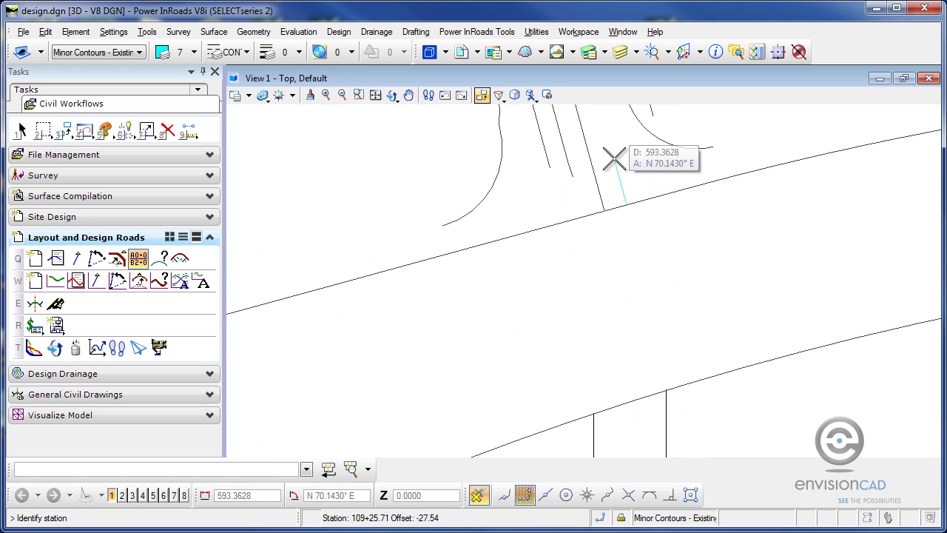
middle_click(604, 204)
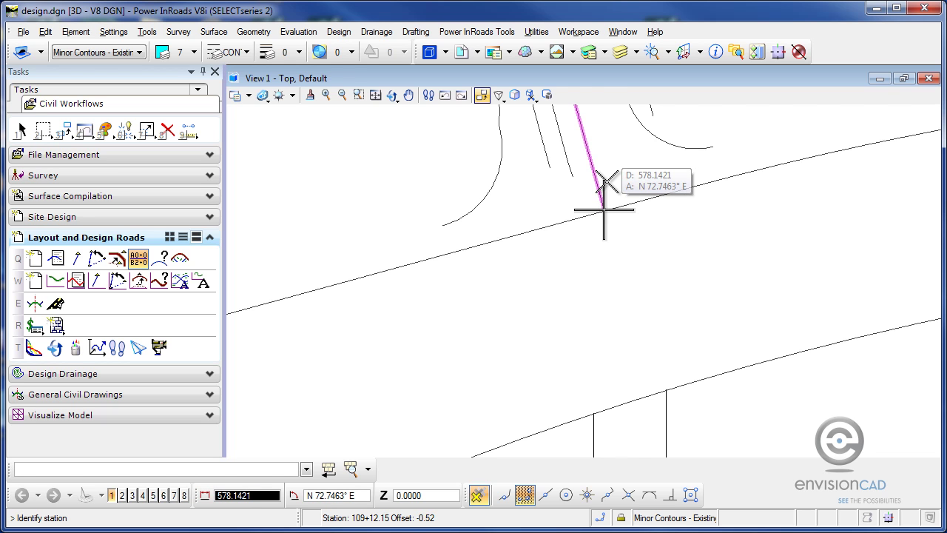
left_click(605, 181)
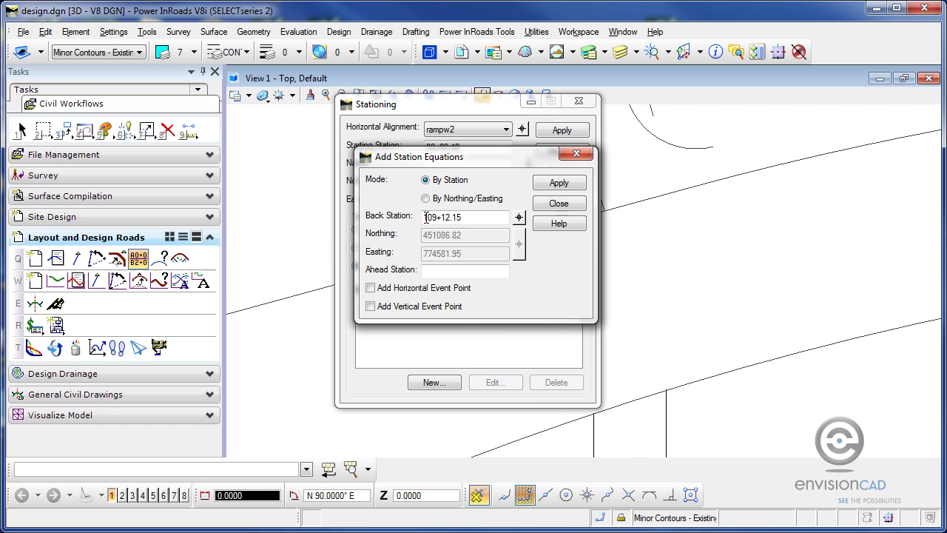
Enter ahead station 'A 67+00', add the equation and apply the stationing to rampw2
left_click(446, 271)
type("67+00")
key("Home")
type("a")
key("BackSpace")
type("A")
left_click(564, 183)
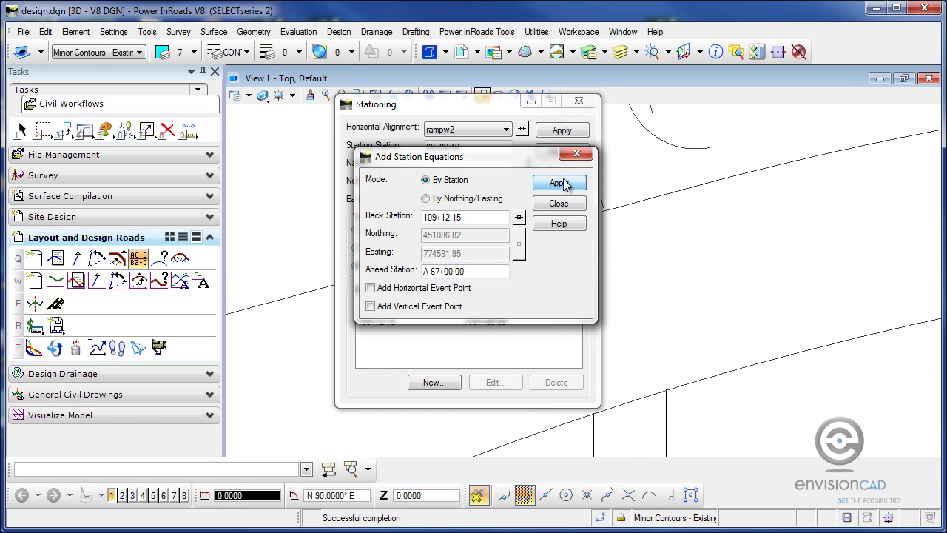
left_click(551, 206)
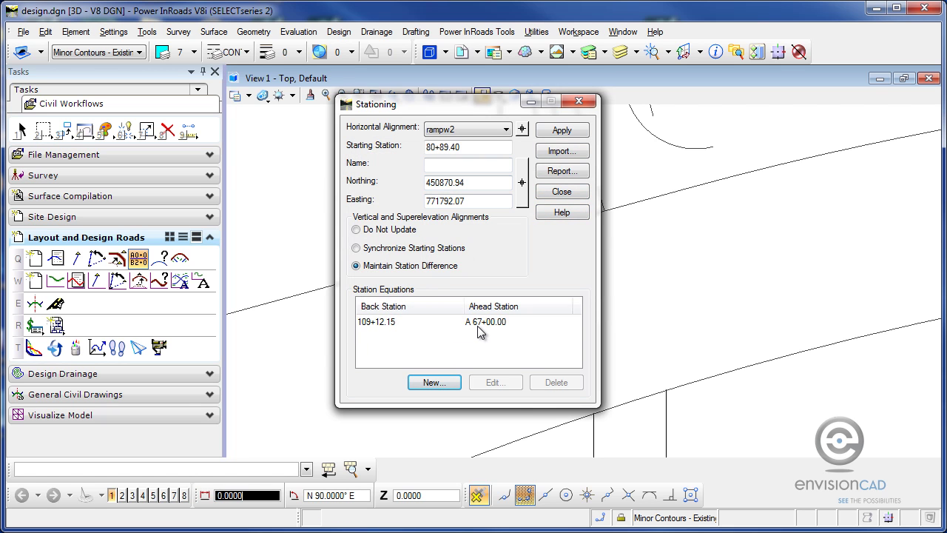
left_click_drag(461, 111, 346, 122)
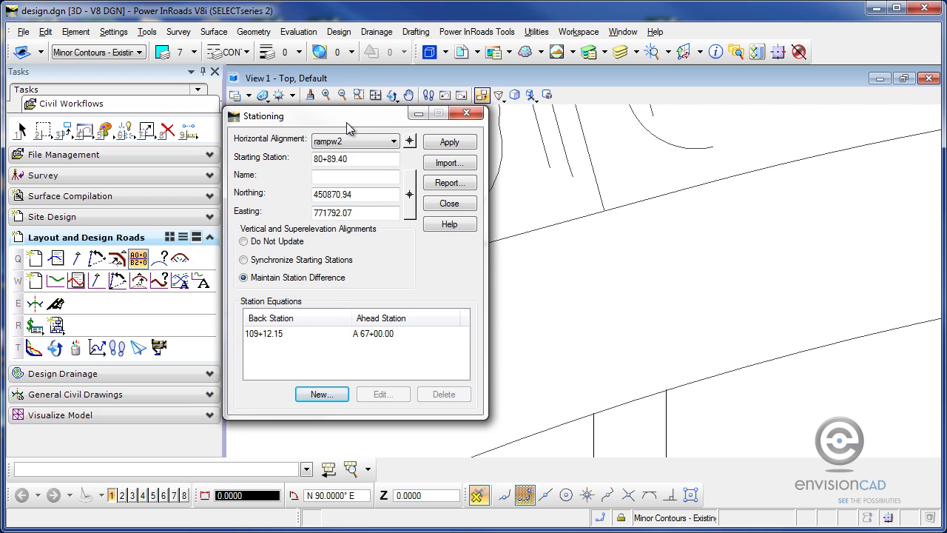
left_click(449, 144)
left_click(449, 203)
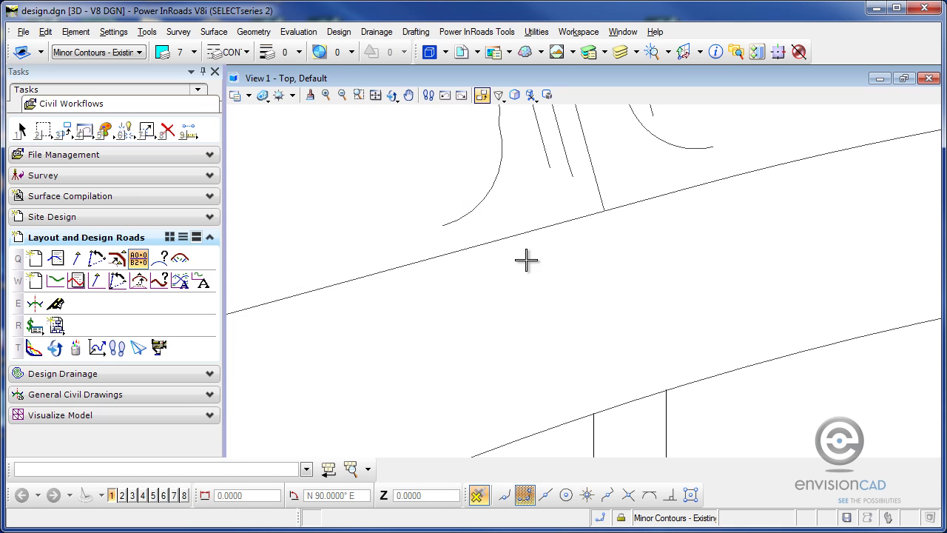
scroll(491, 256, "down", 2)
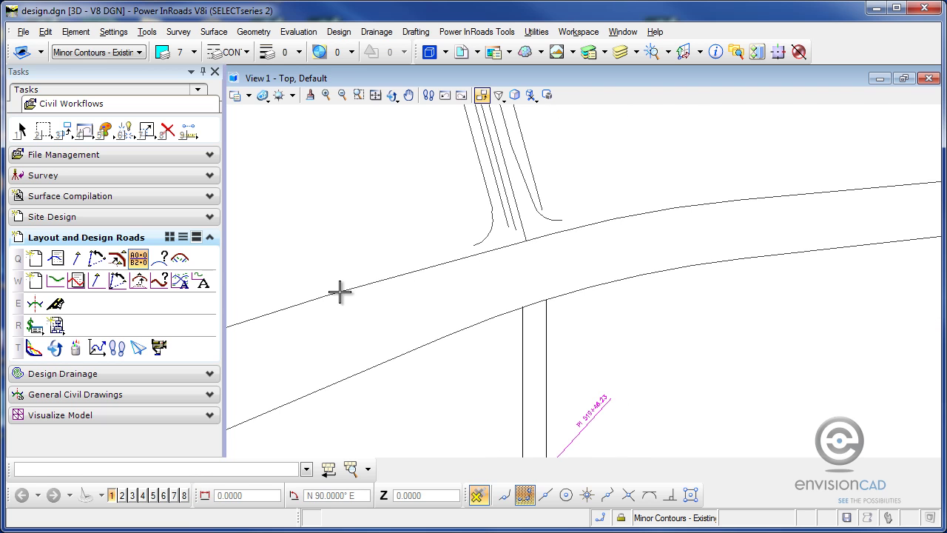
Draw station labels along rampw2 in View Stationing
left_click(179, 259)
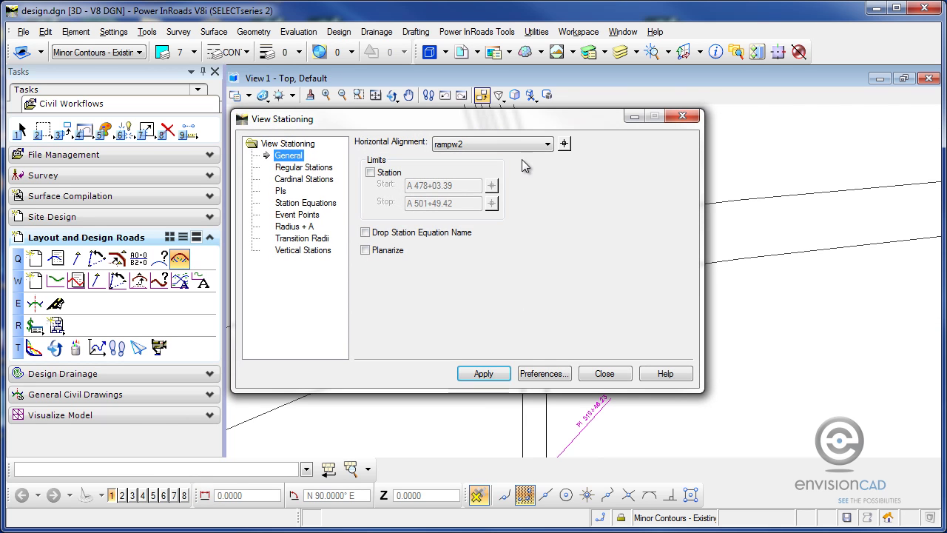
left_click(563, 143)
left_click(450, 263)
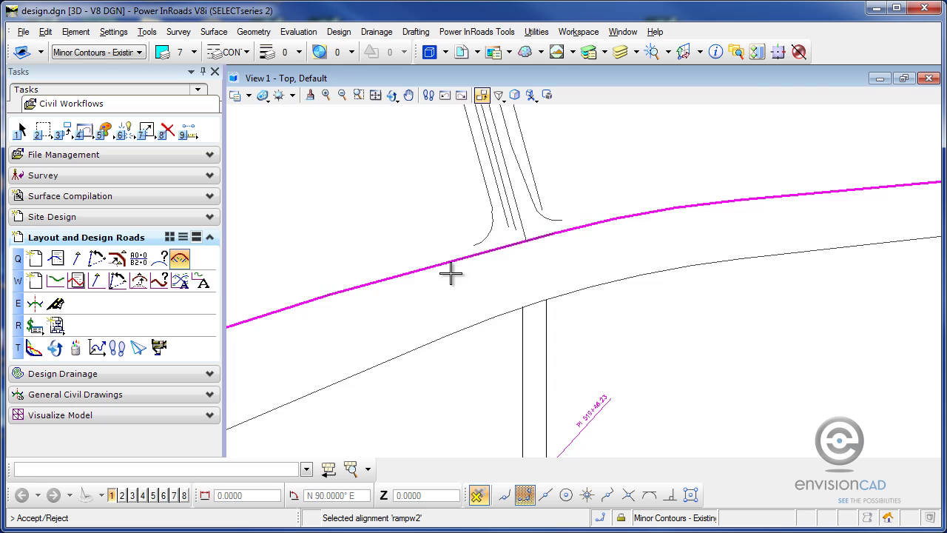
left_click(450, 274)
left_click(495, 377)
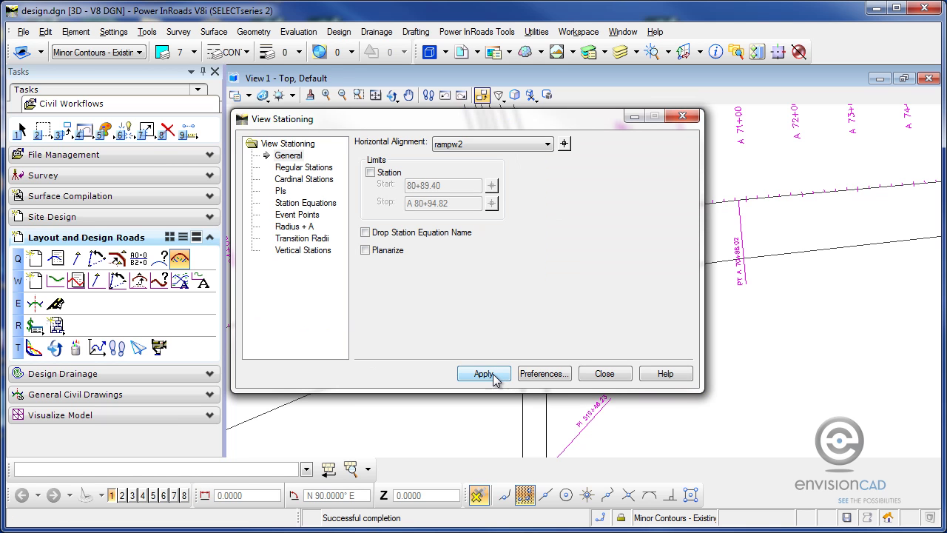
Pan to the 109+12.15 equation and tick Drop Station Equation Name
left_click_drag(478, 124, 640, 326)
scroll(363, 218, "down", 2)
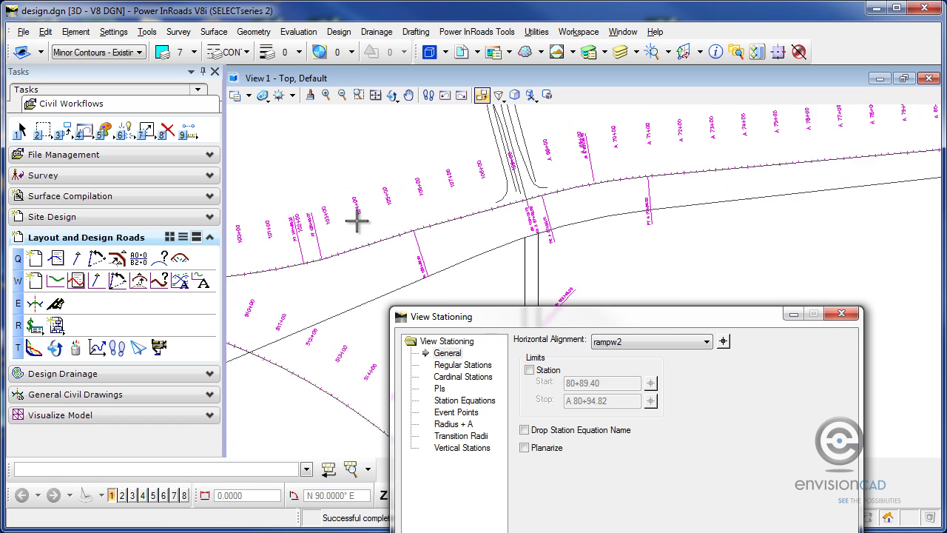
scroll(349, 211, "up", 1)
scroll(451, 204, "up", 2)
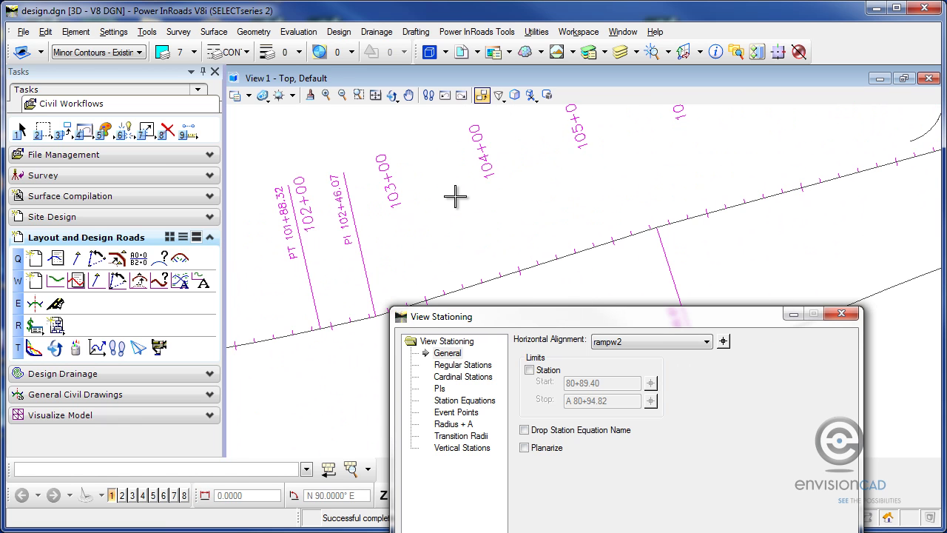
middle_click_drag(590, 180, 293, 272)
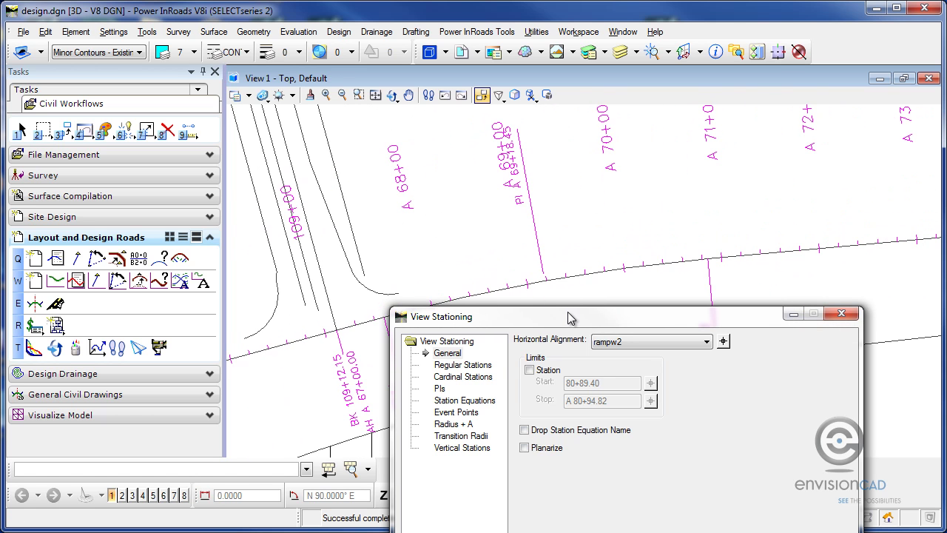
left_click_drag(568, 327, 575, 314)
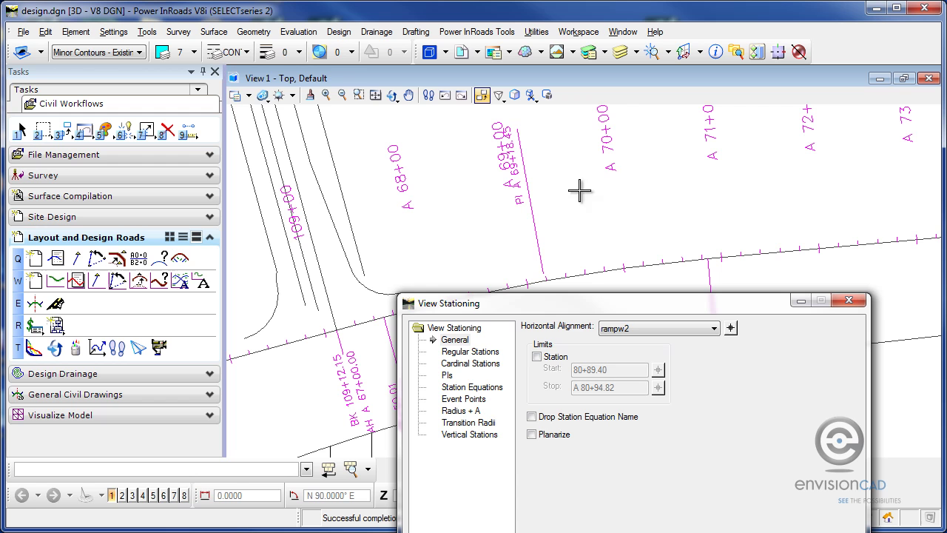
left_click_drag(570, 305, 615, 231)
left_click(577, 341)
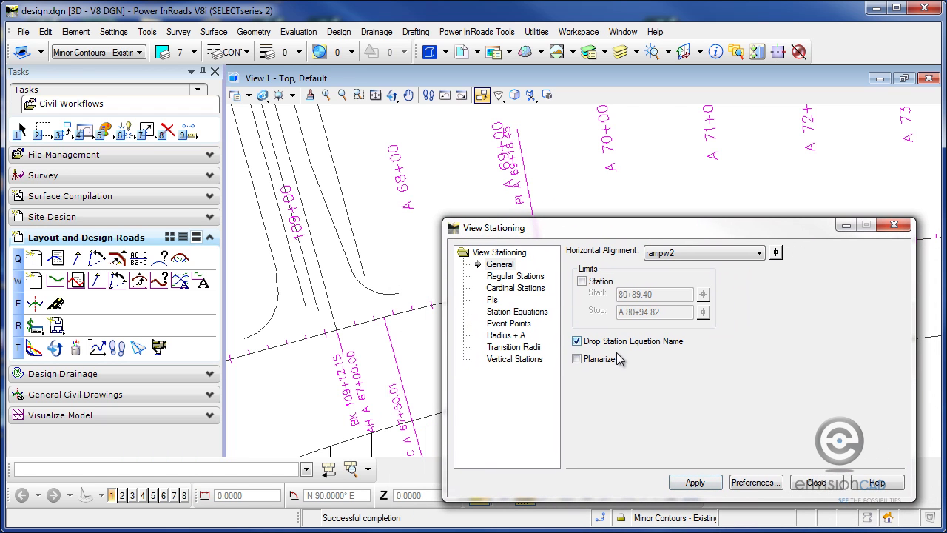
Redraw rampw2's labels without the equation name, marking BK 109+12.15 / AH 67+00.00
left_click(695, 483)
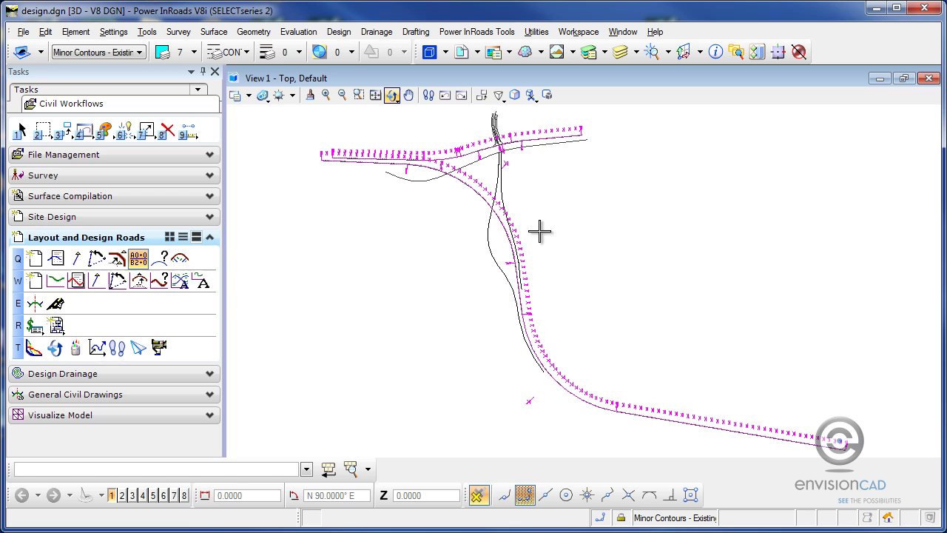
left_click(139, 259)
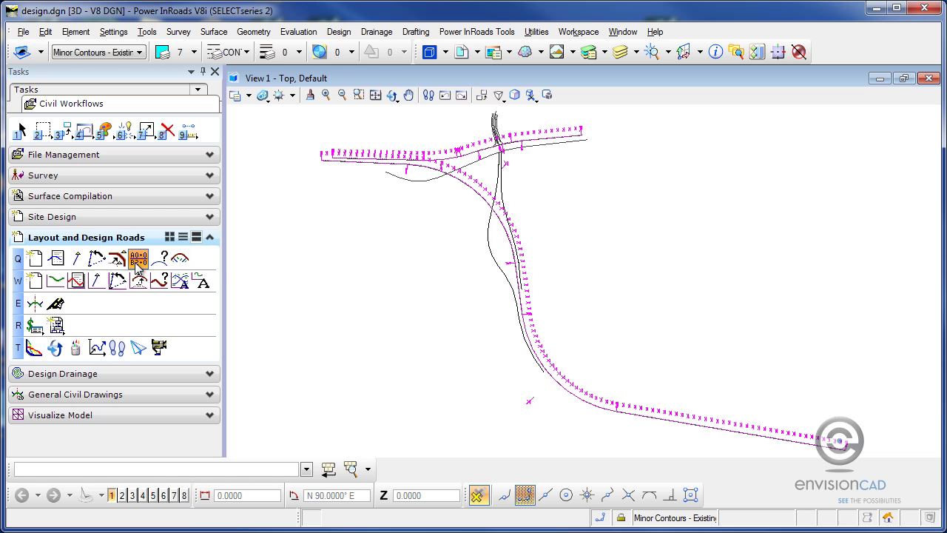
left_click(137, 260)
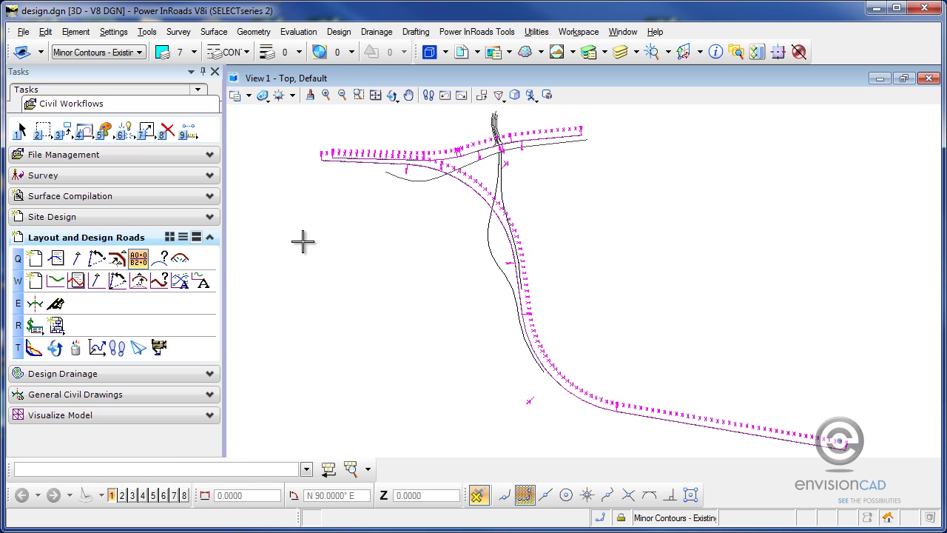
scroll(494, 157, "up", 6)
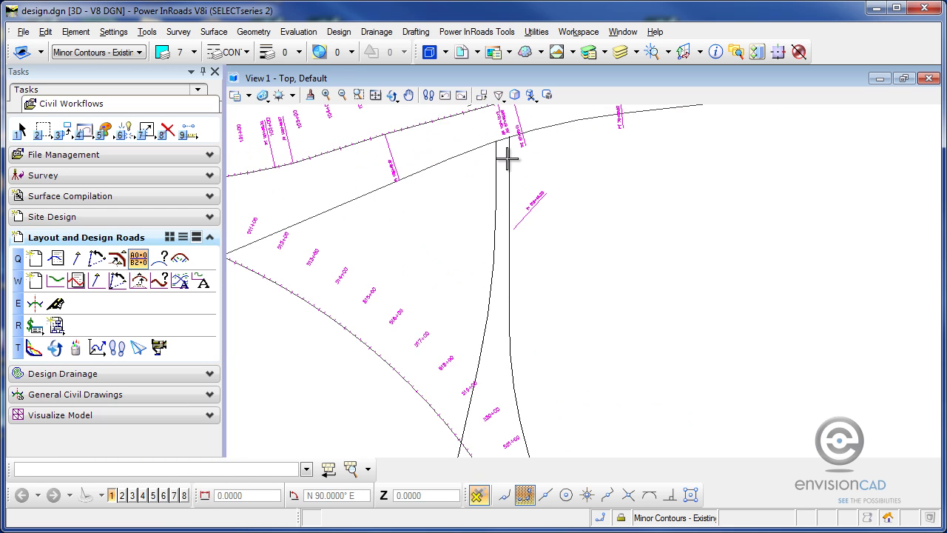
middle_click_drag(506, 158, 481, 287)
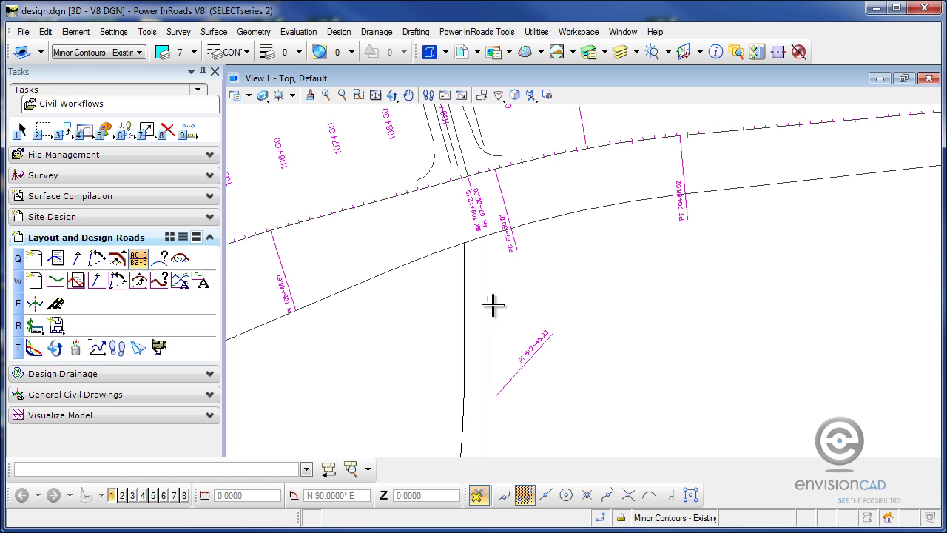
Select the ALT1 alignment in the Stationing settings by picking it in the plan
left_click(138, 259)
left_click_drag(374, 102, 284, 99)
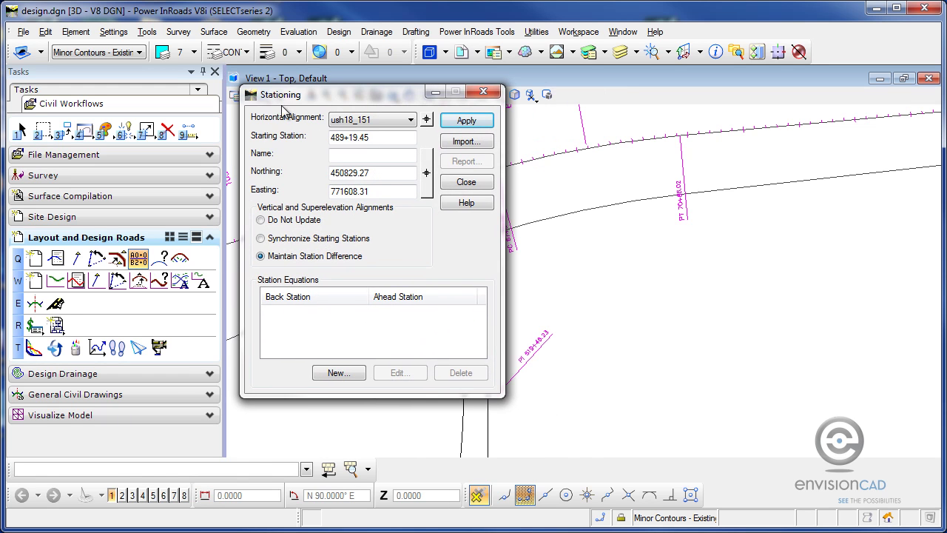
left_click(427, 120)
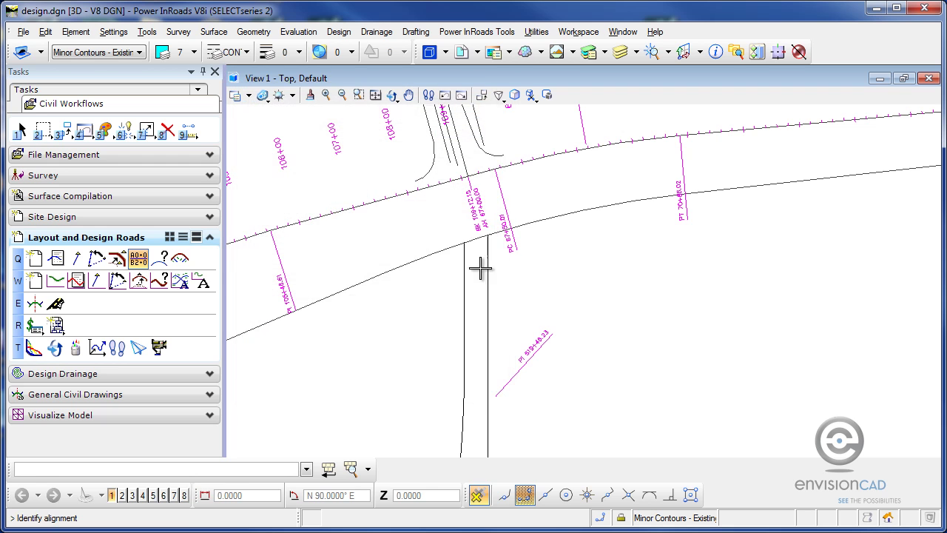
left_click(486, 270)
left_click(483, 270)
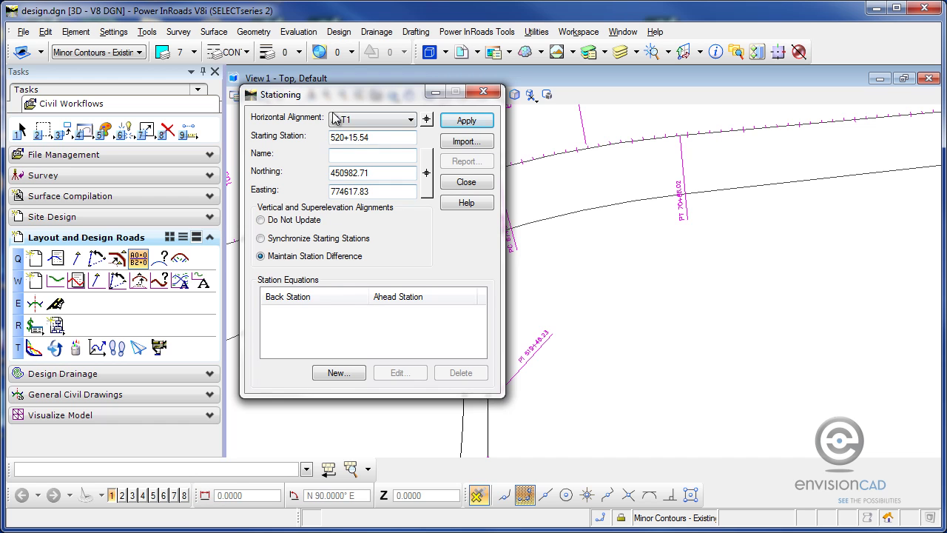
left_click_drag(299, 101, 191, 100)
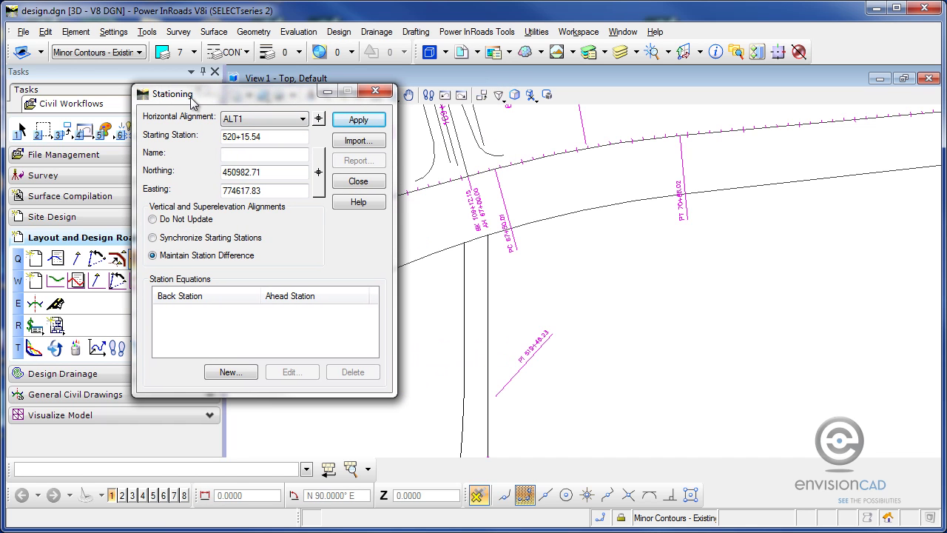
Add ALT1's station equation: back 521+00.00, ahead ALT1 521+00.00
left_click(229, 373)
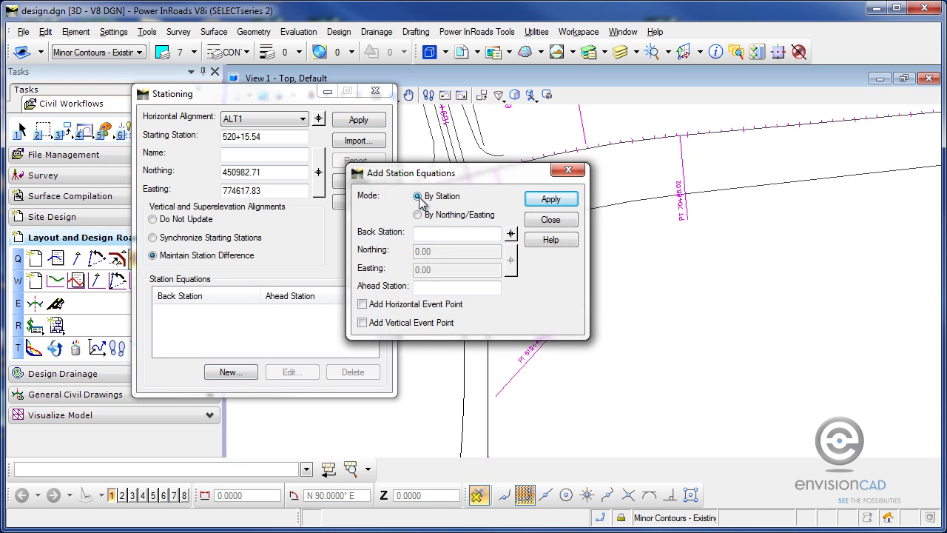
left_click(448, 235)
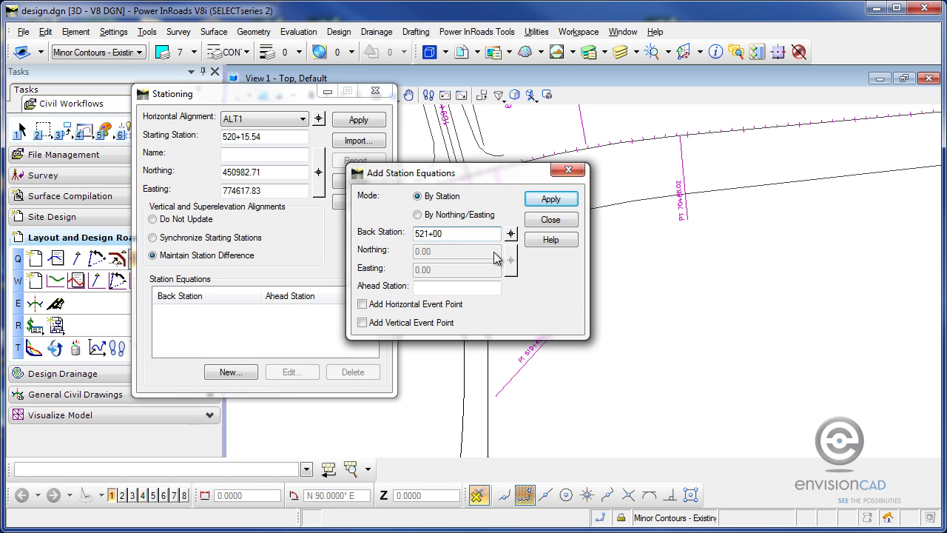
key("Tab")
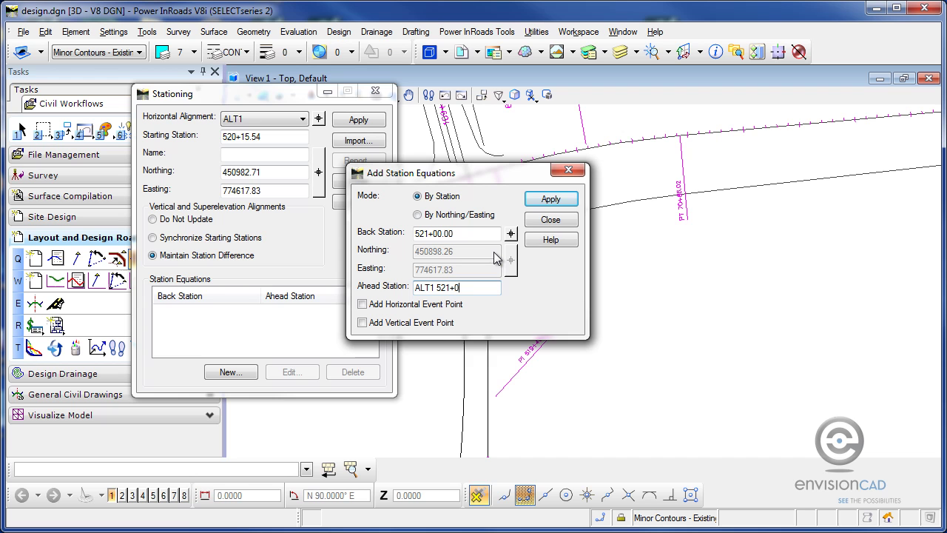
left_click(551, 199)
left_click(550, 221)
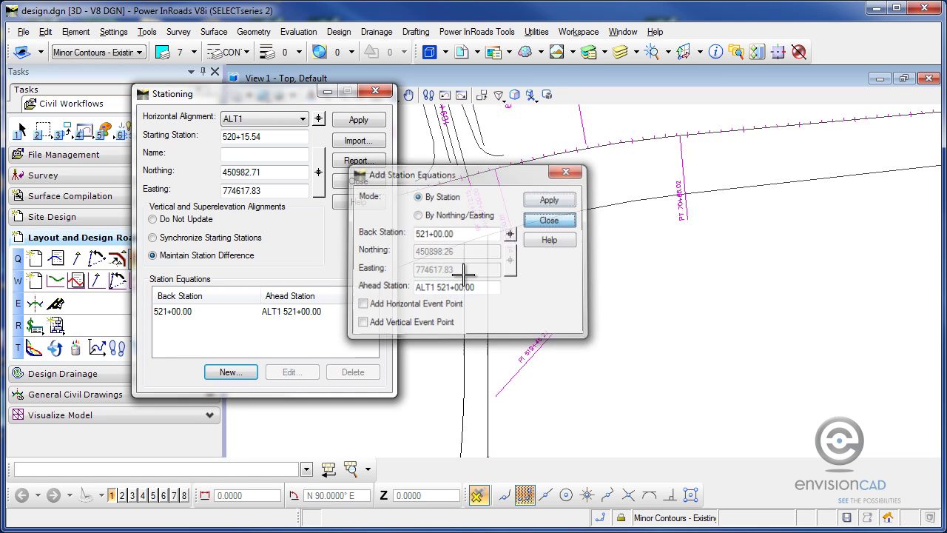
left_click(184, 317)
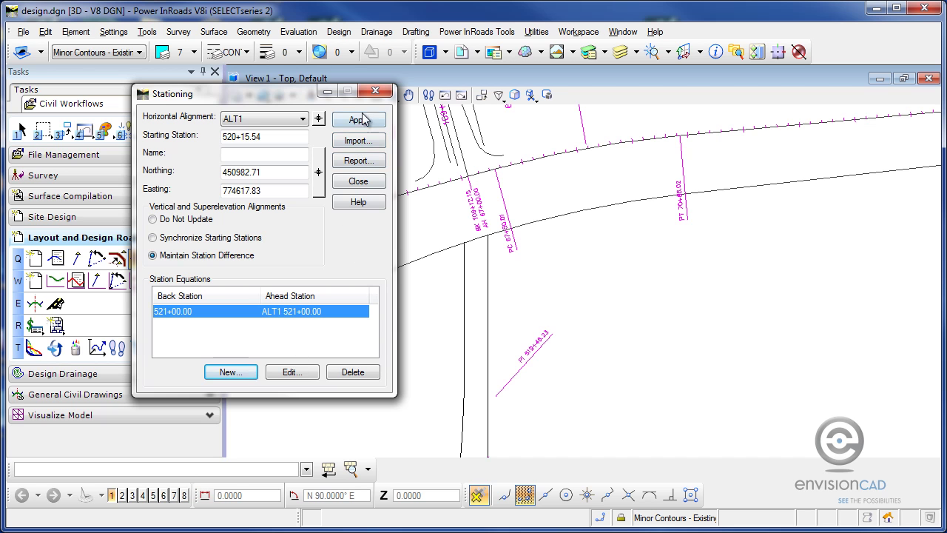
left_click(361, 181)
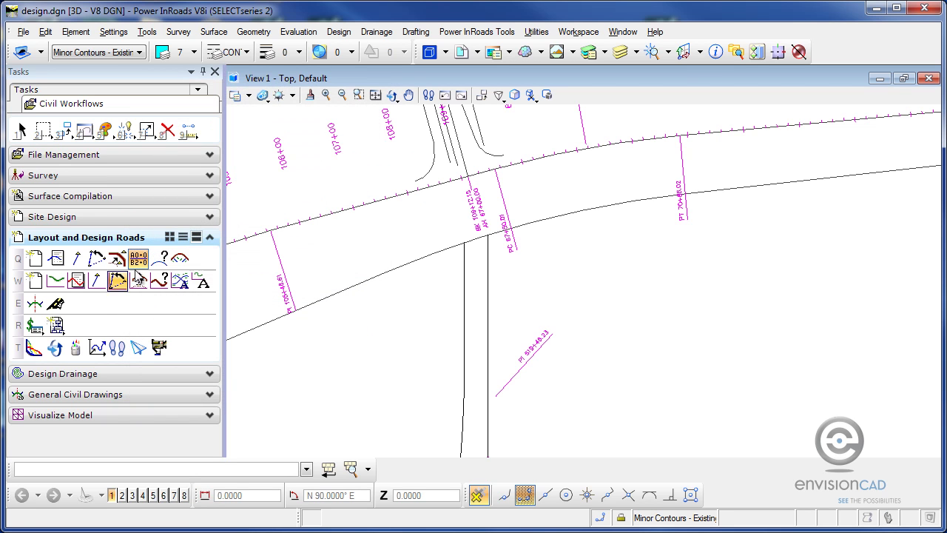
Label ALT1 from ALT1 521+00 through 525+00 with the BK/AH 521+00.00 equation note
left_click(180, 260)
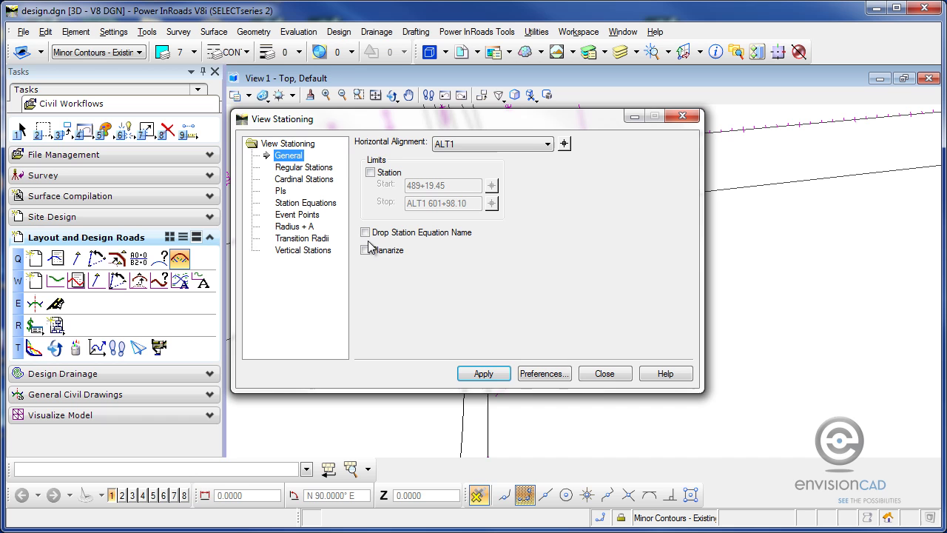
left_click(564, 147)
left_click(488, 299)
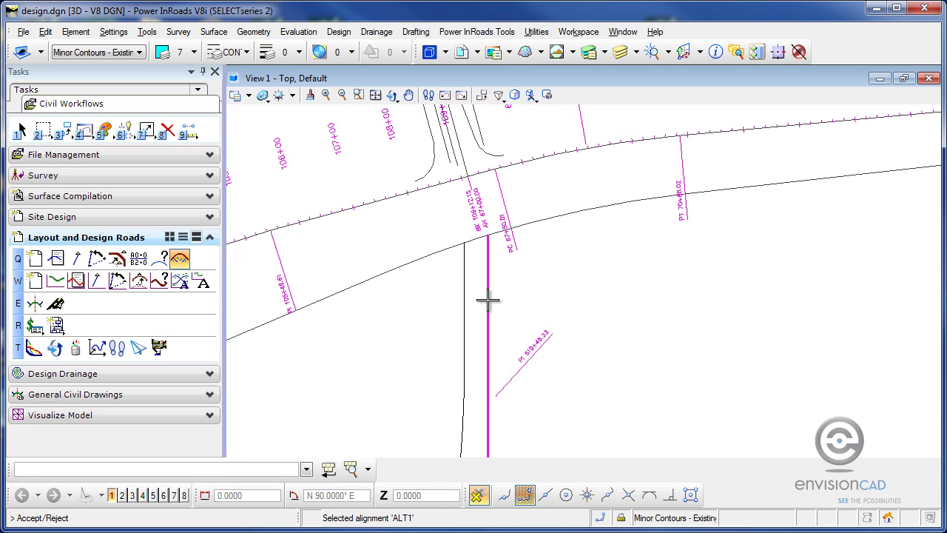
left_click(488, 299)
left_click_drag(411, 124, 684, 55)
left_click(756, 304)
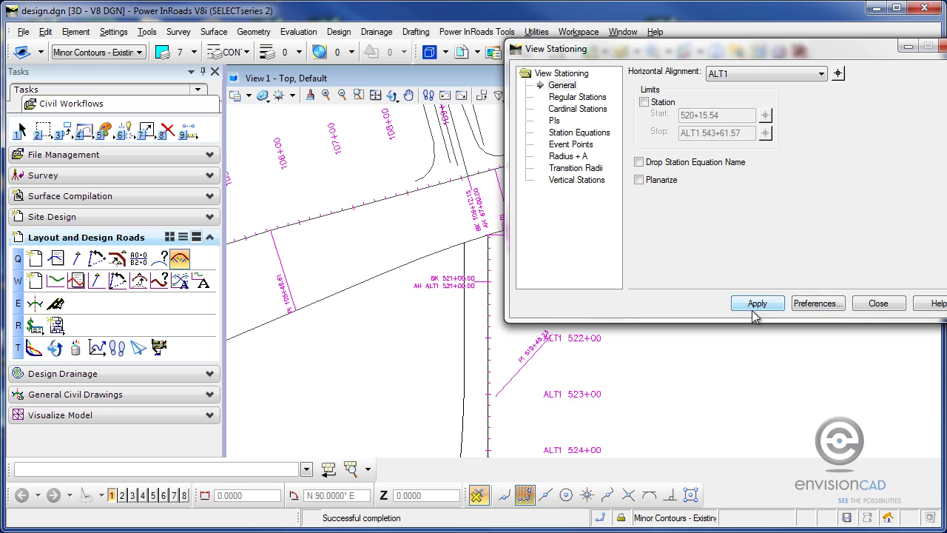
middle_click_drag(588, 397, 459, 333)
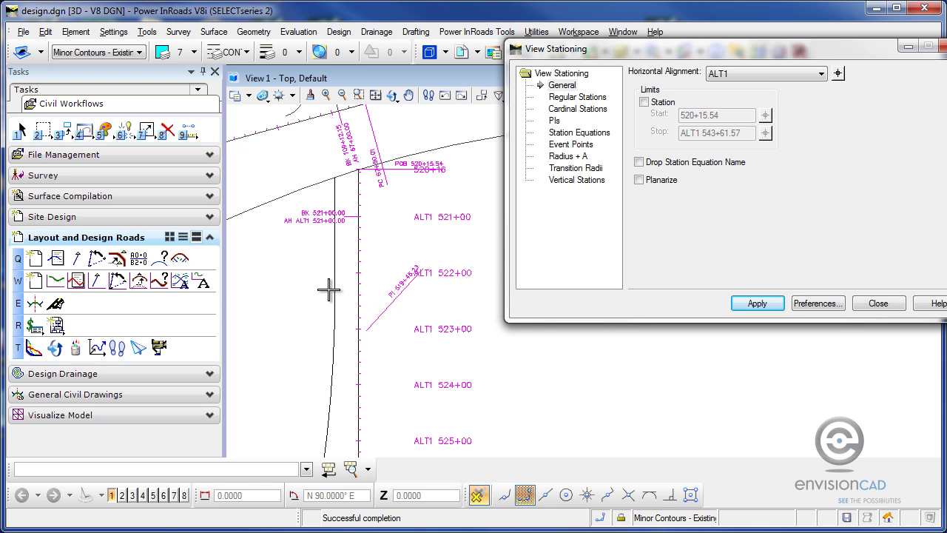
Select the ALT2 alignment from the plan in the stationing settings
left_click(138, 258)
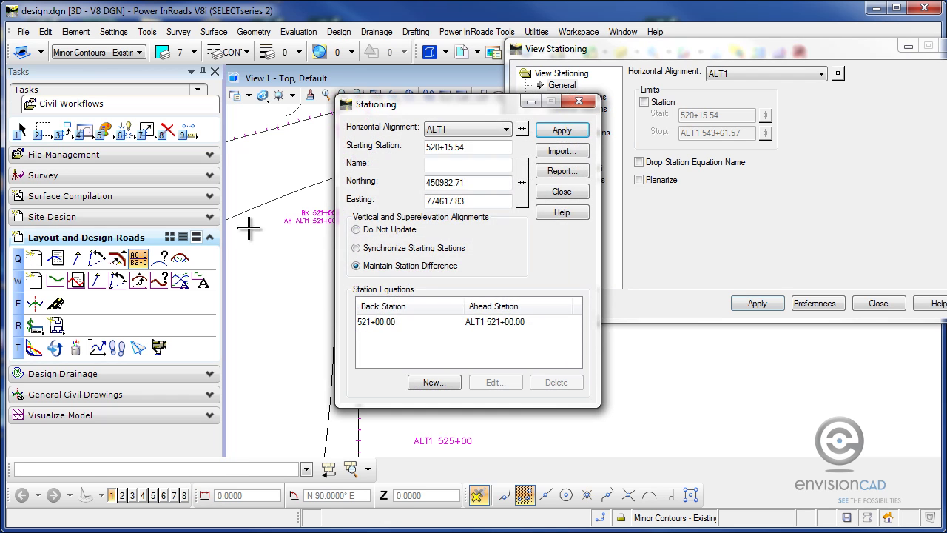
left_click(523, 129)
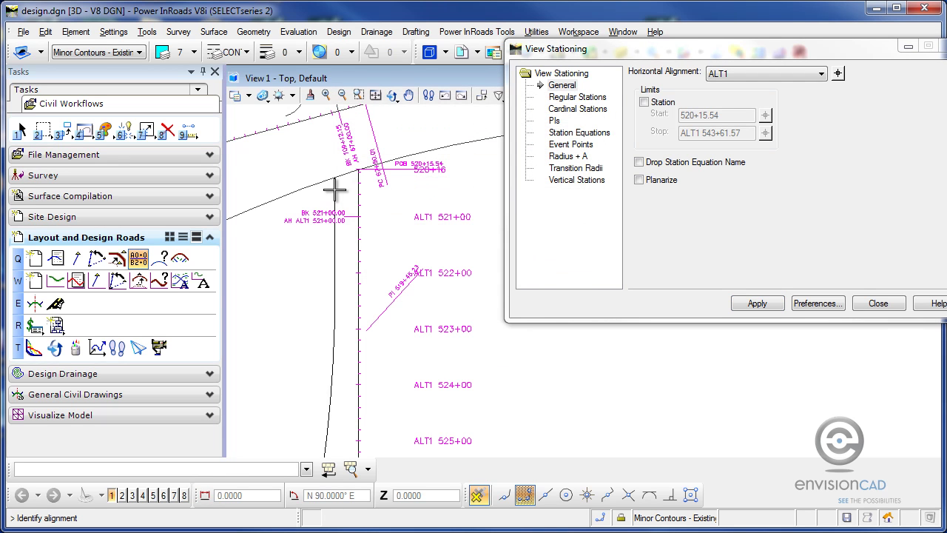
left_click(334, 191)
left_click(333, 186)
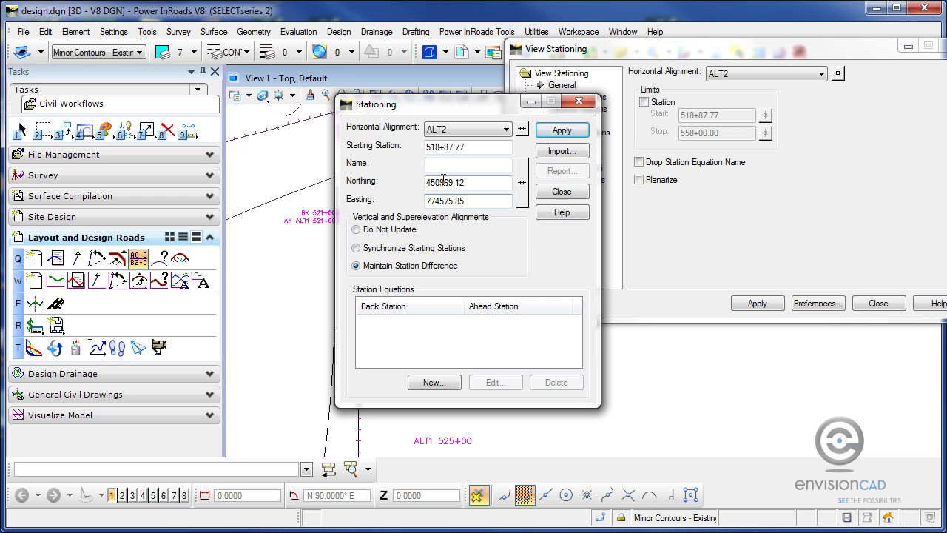
Add an ALT2 station equation: back station 519+00.00 equals ahead station ALT2 519+00.00
left_click(435, 383)
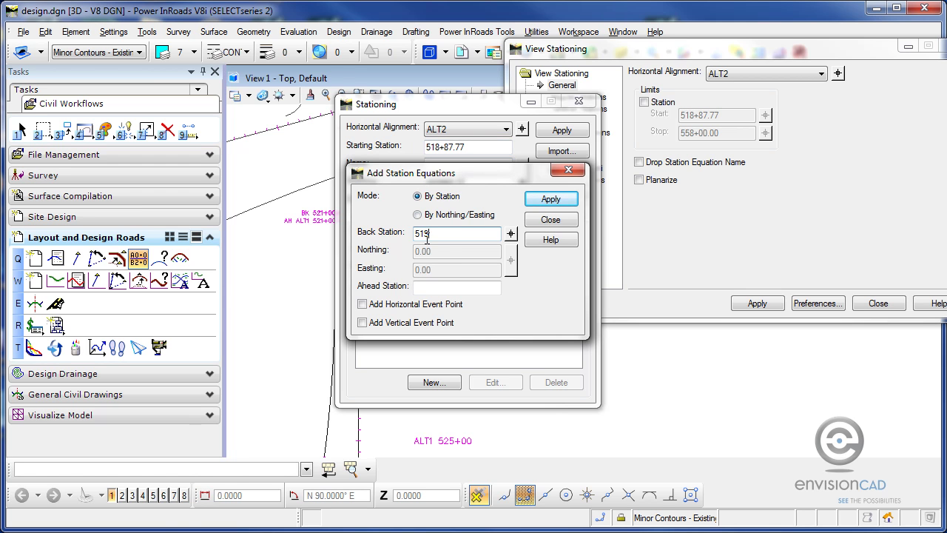
key("Tab")
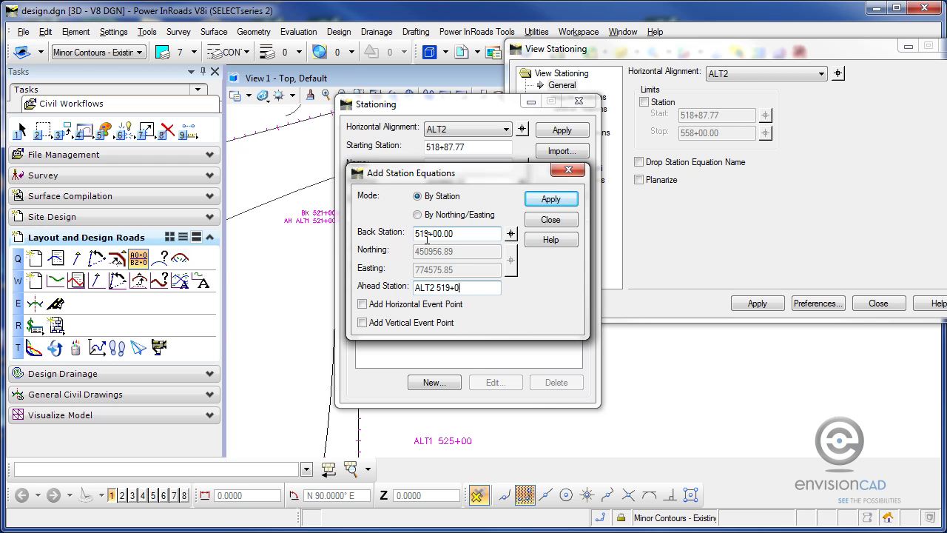
left_click(548, 200)
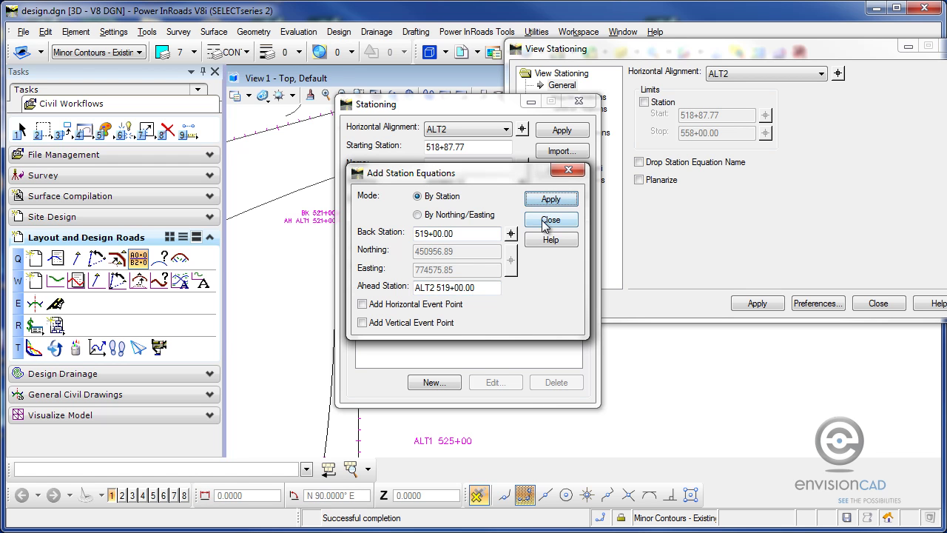
left_click(544, 221)
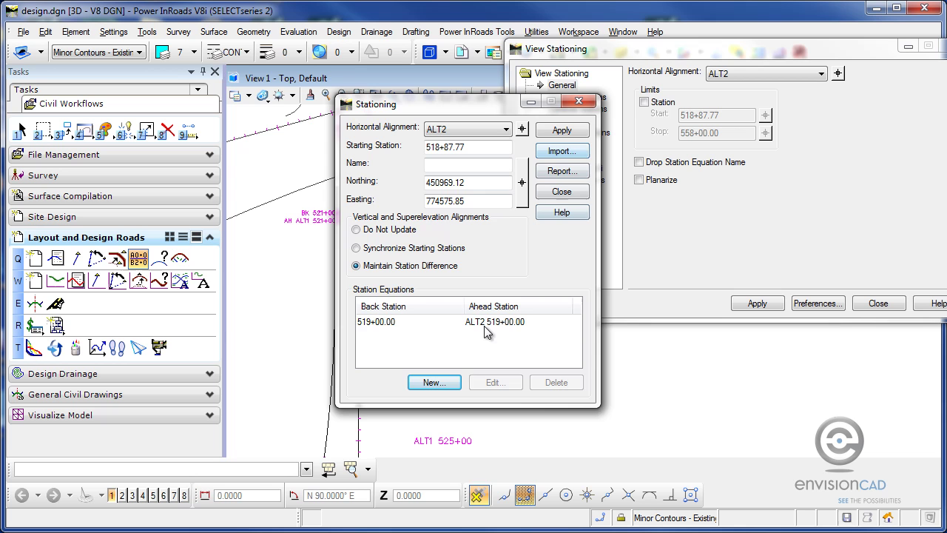
left_click(561, 194)
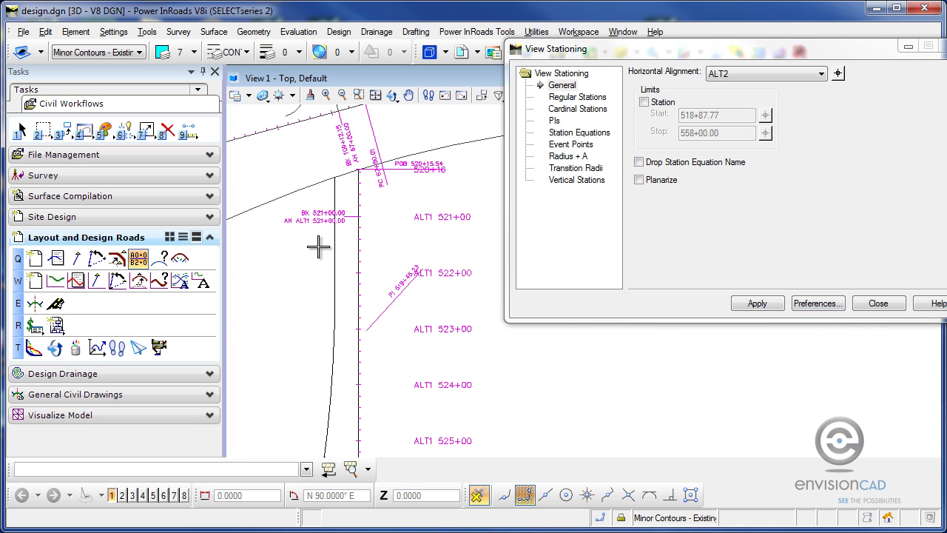
Label ALT2's stations, then redraw them with the Proposed-100 Ft Interval Right preference loaded
left_click(768, 308)
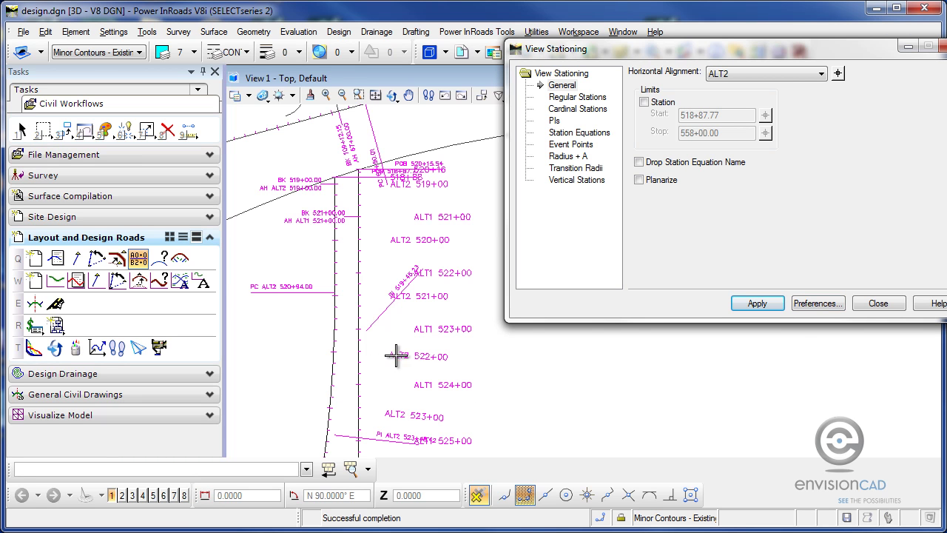
left_click(820, 307)
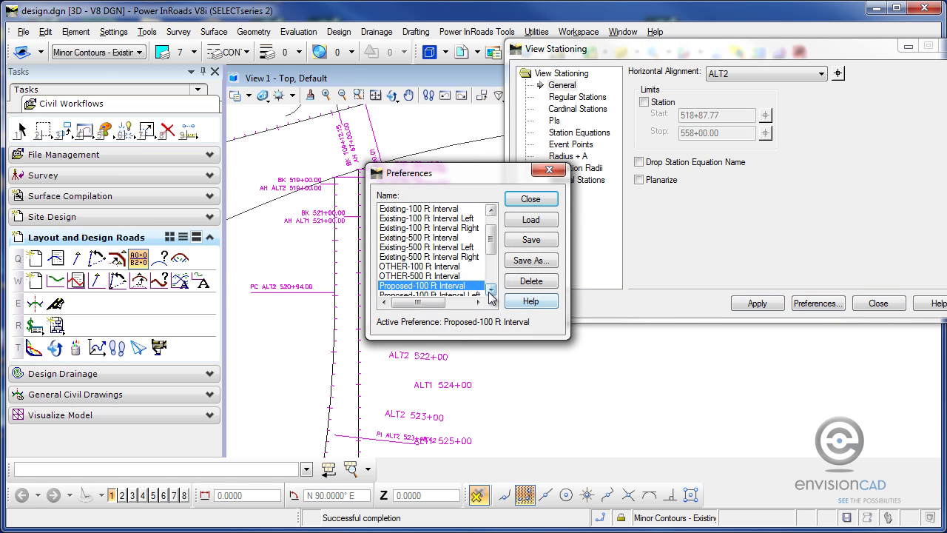
left_click(491, 293)
left_click(491, 294)
left_click(446, 276)
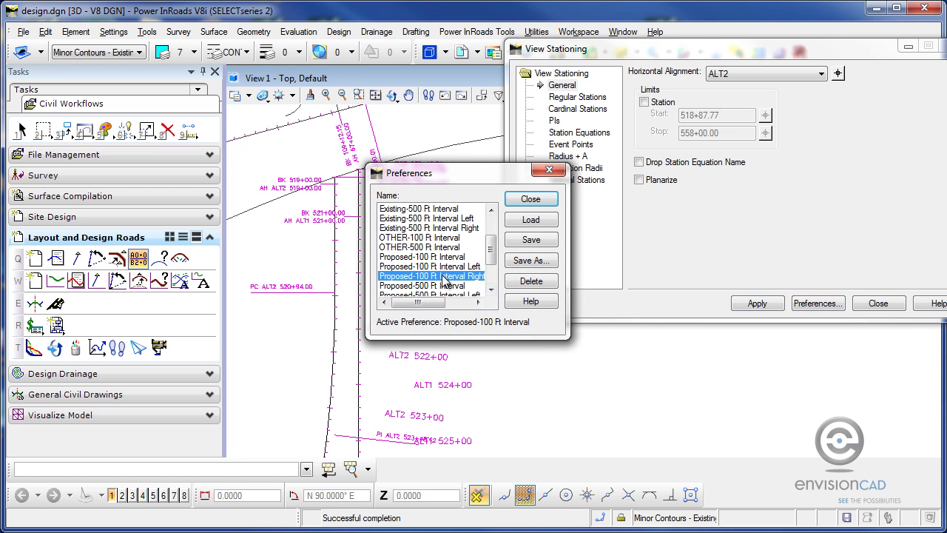
left_click(530, 219)
left_click(530, 200)
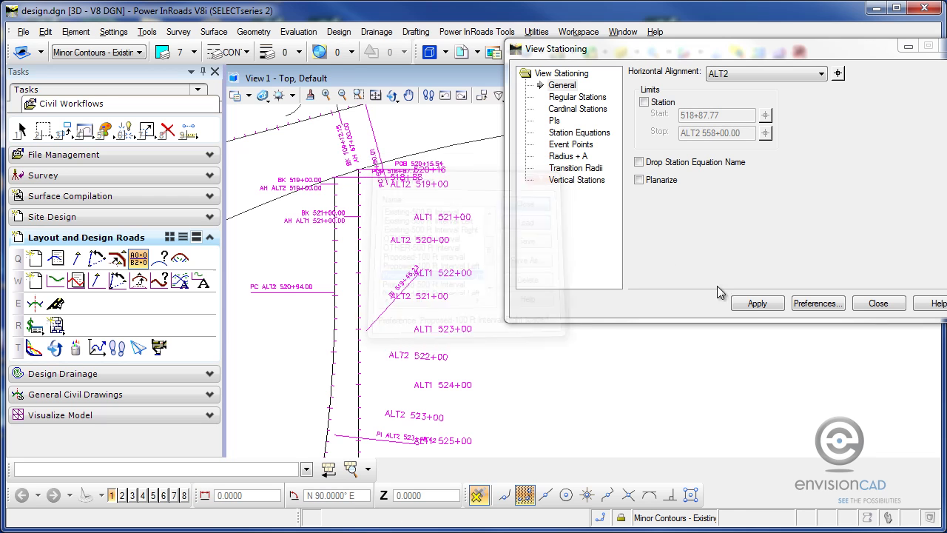
left_click(754, 303)
middle_click_drag(392, 373, 474, 374)
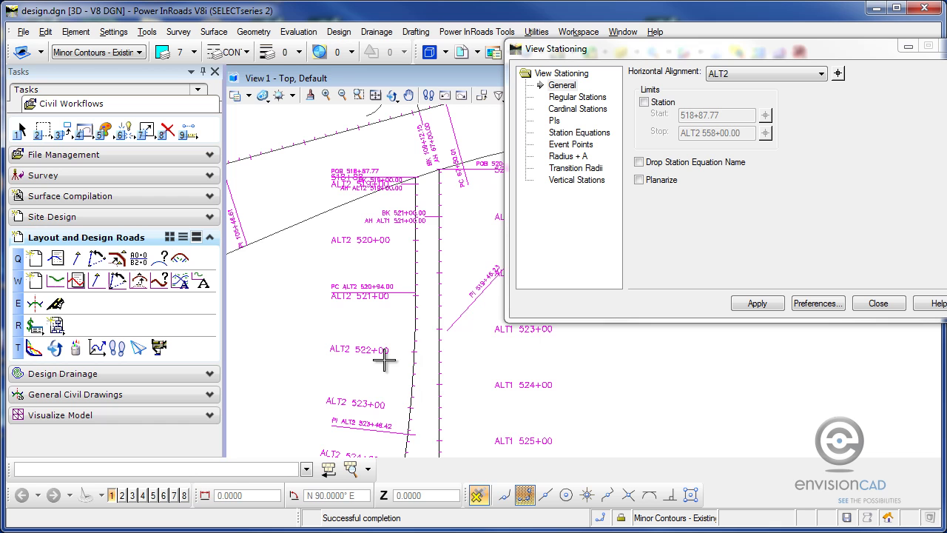
middle_click_drag(444, 360, 364, 342)
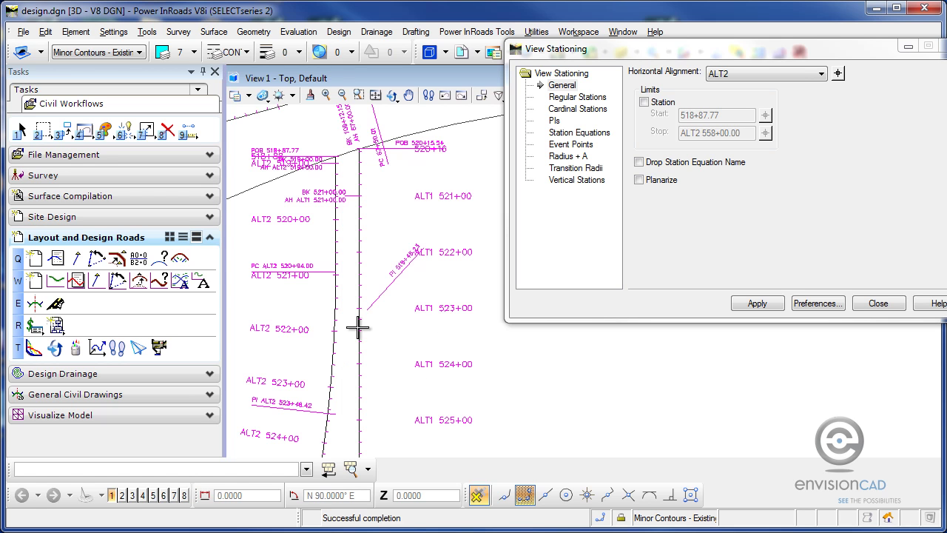
scroll(344, 281, "down", 2)
mouse_move(324, 277)
middle_mouse_down()
mouse_move(385, 293)
mouse_move(397, 304)
mouse_move(385, 309)
middle_mouse_up()
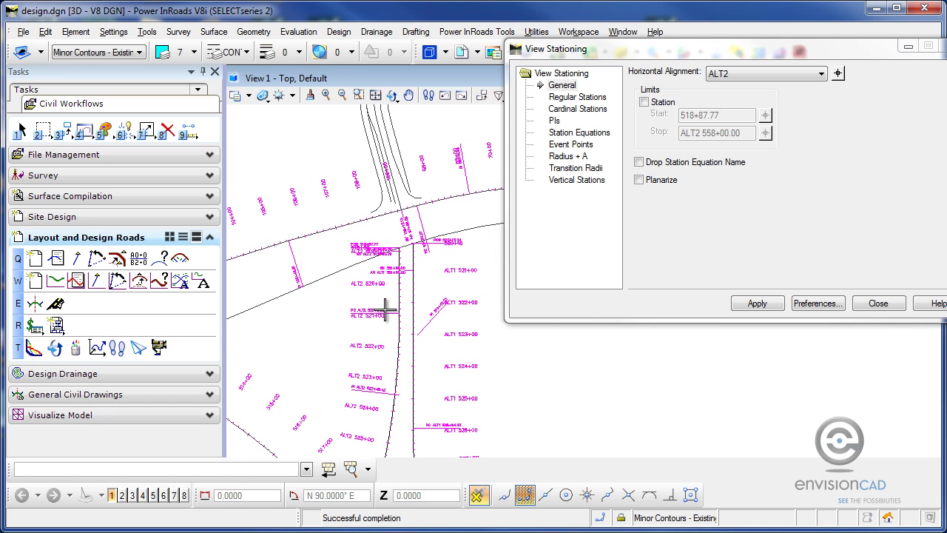